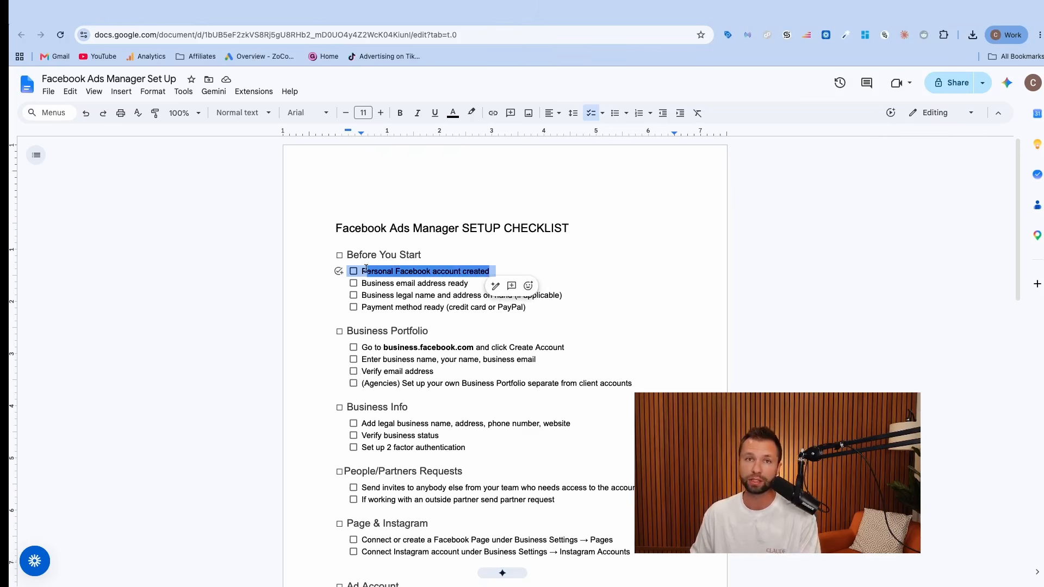
Review the Before You Start checklist items covering business email, legal name and address, and payment method
click(431, 284)
drag(365, 284, 487, 292)
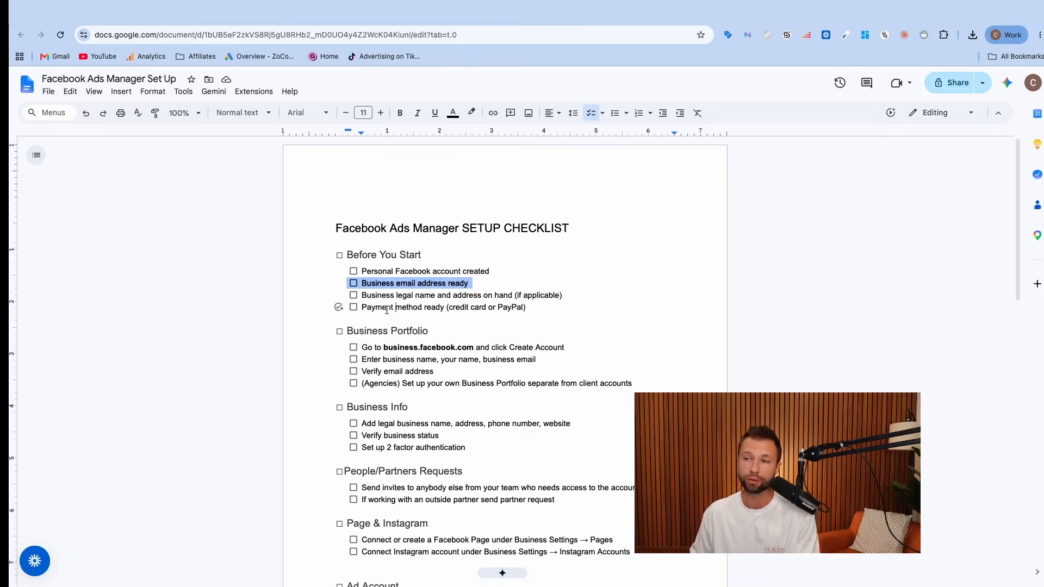
drag(362, 296, 441, 299)
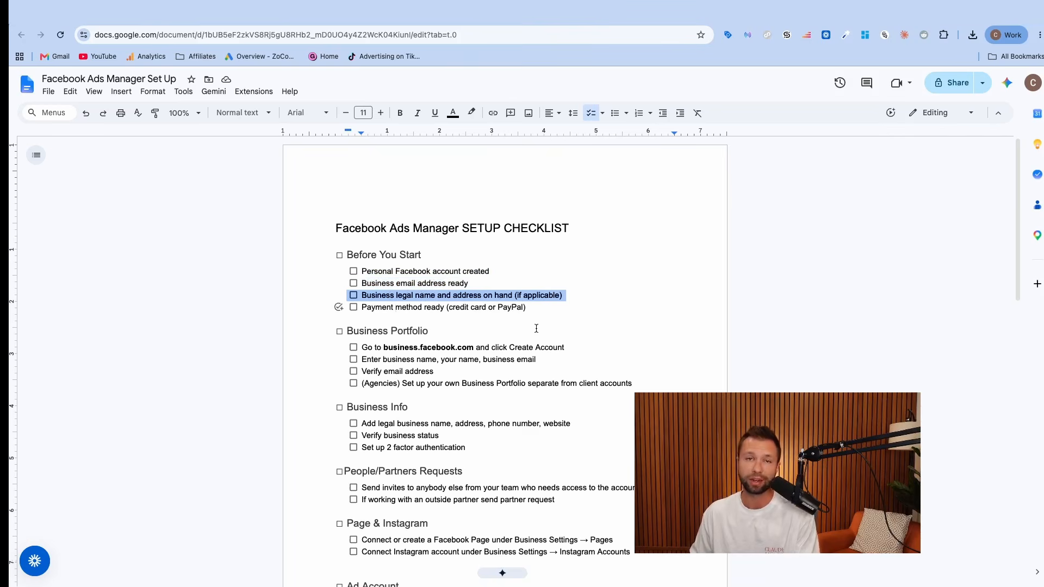
drag(362, 309, 479, 311)
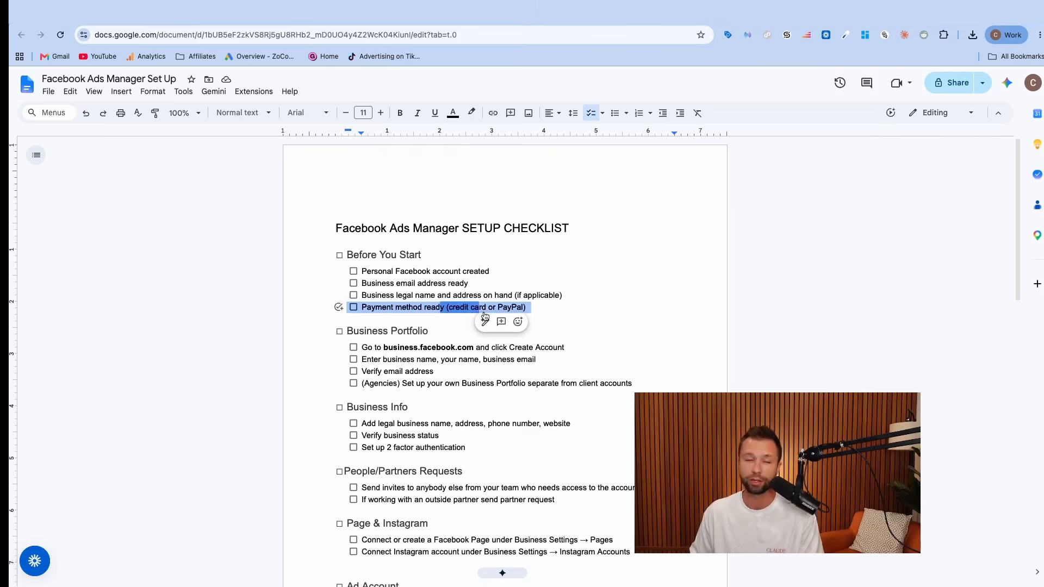
Copy business.facebook.com from the checklist and open it in a new browser tab
drag(383, 348, 474, 347)
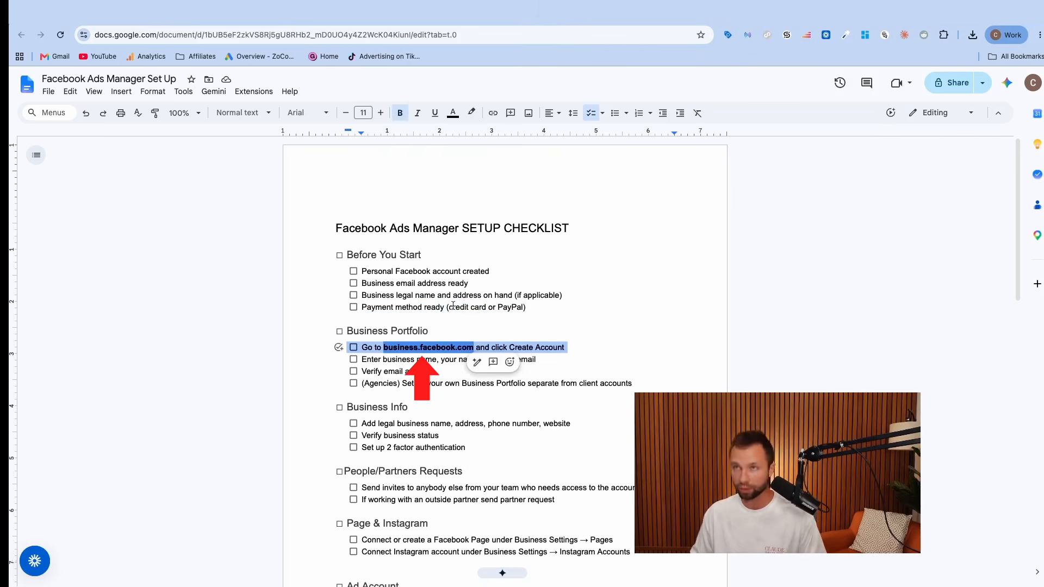
key(ctrl+c)
key(ctrl+t)
key(ctrl+v)
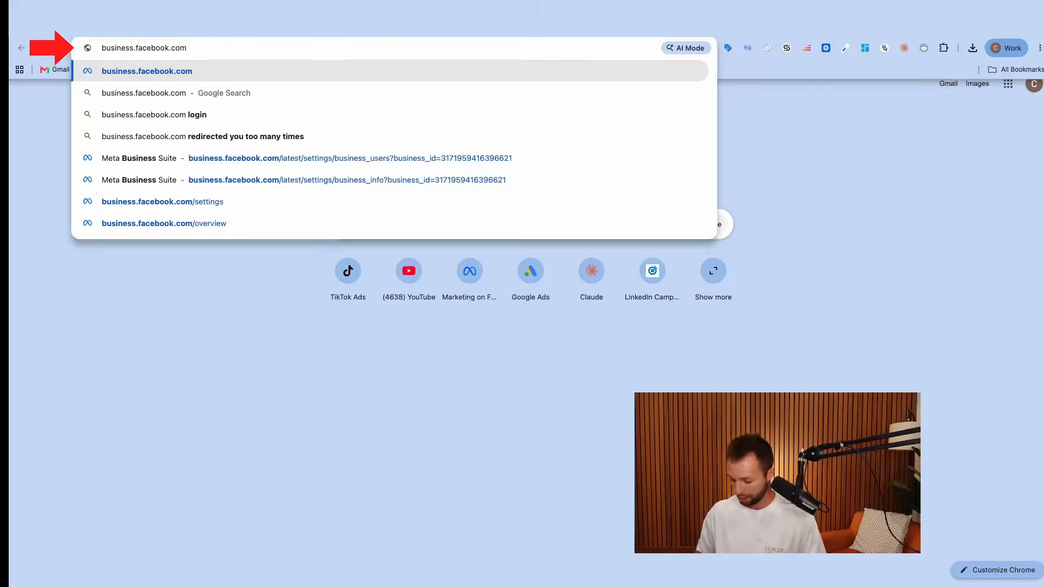
key(Return)
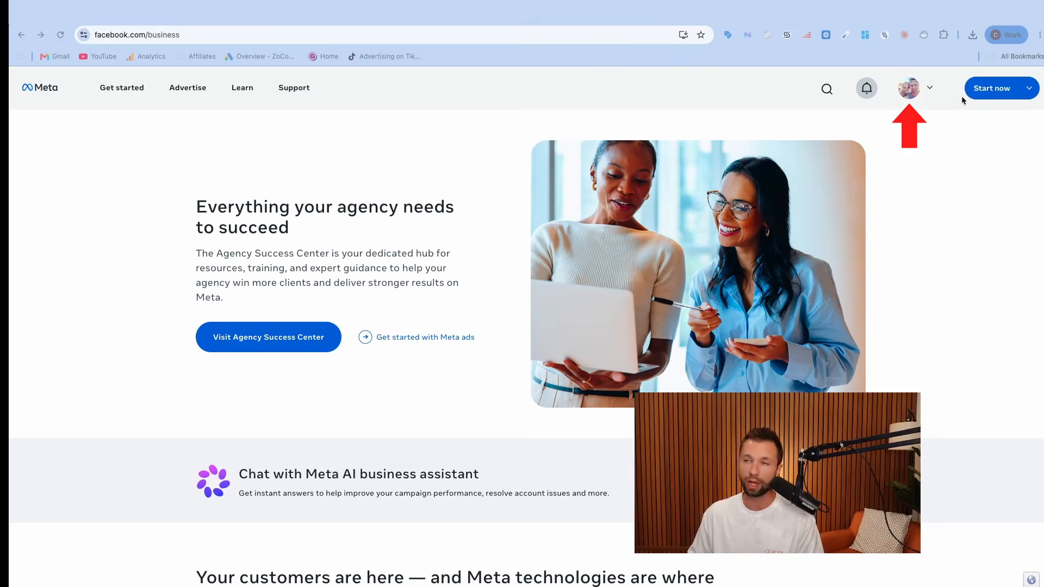
Get started with Meta ads and start creating a business portfolio from the expanded ad account list
click(421, 341)
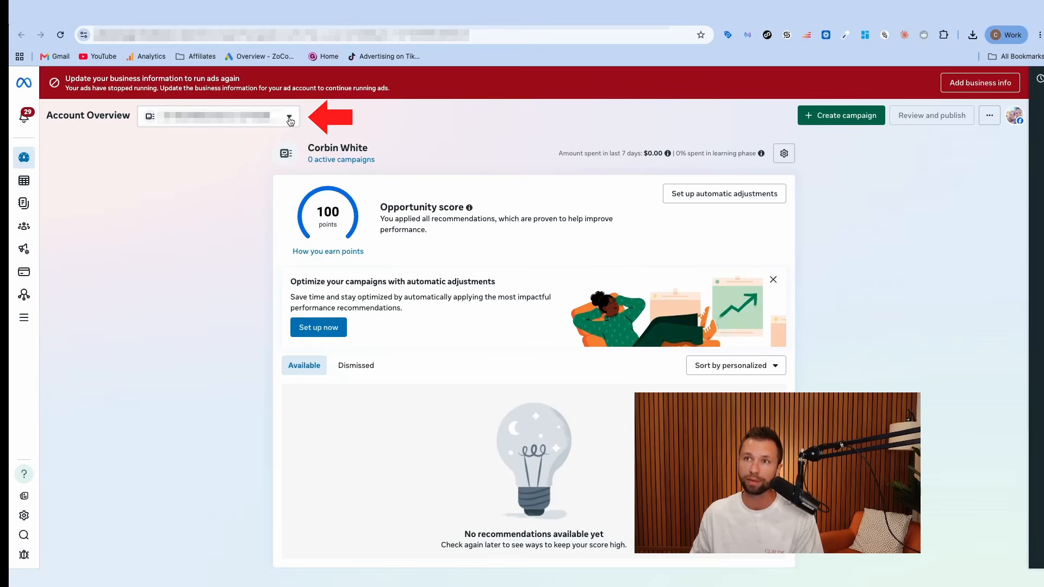
click(290, 121)
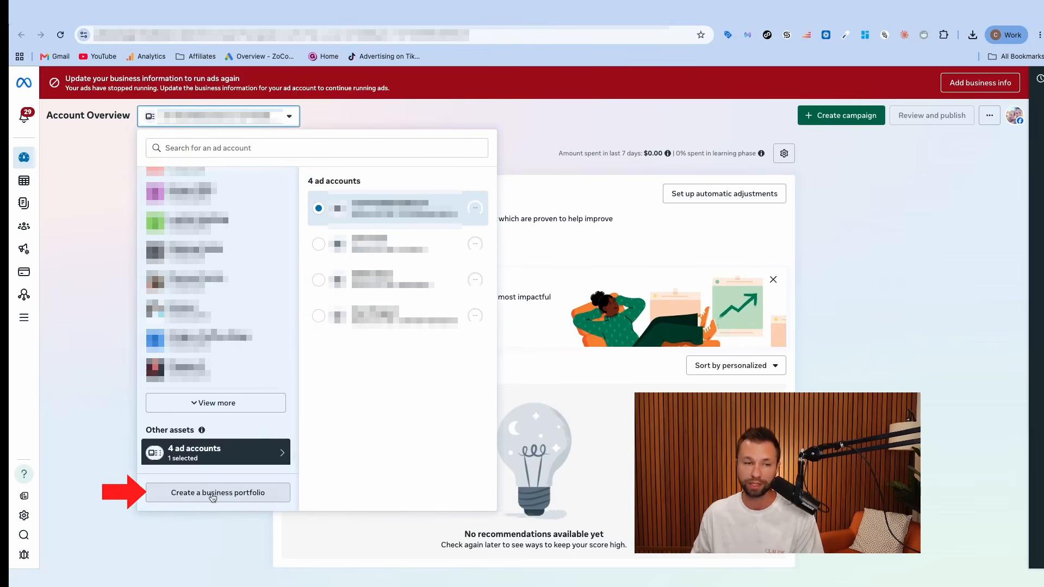
click(217, 402)
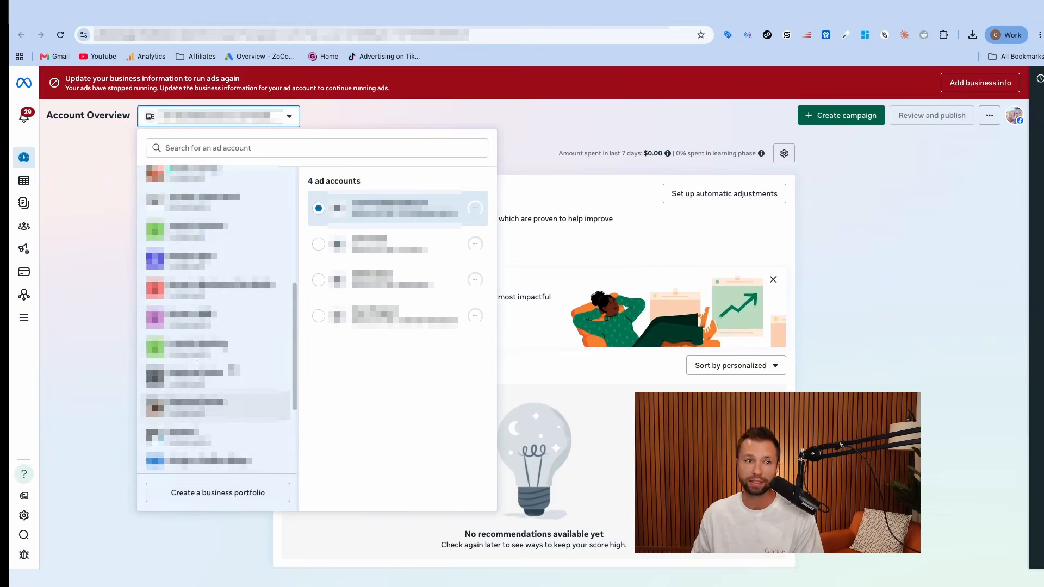
scroll(195, 362, down, 5)
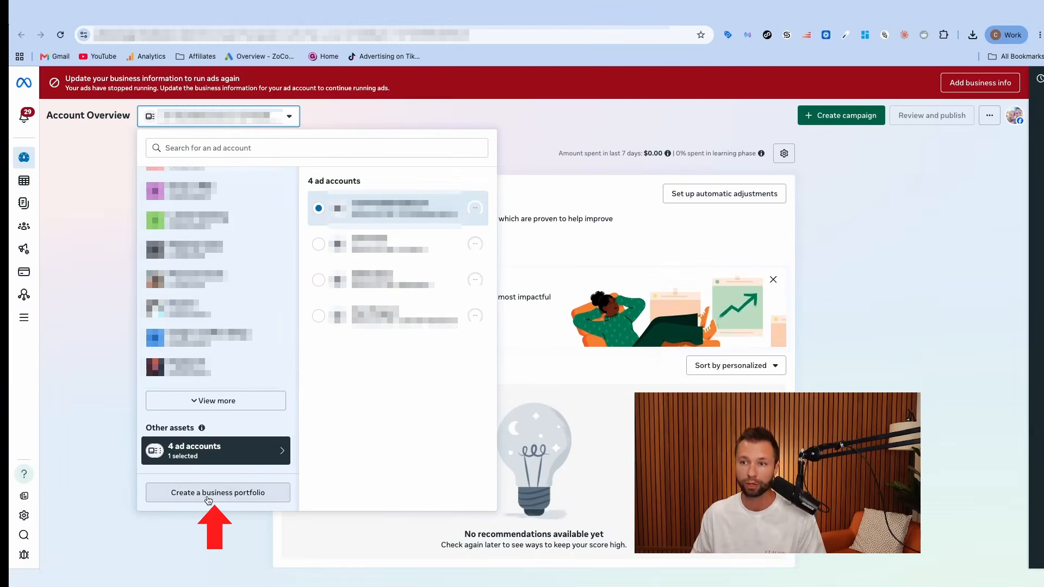
click(207, 496)
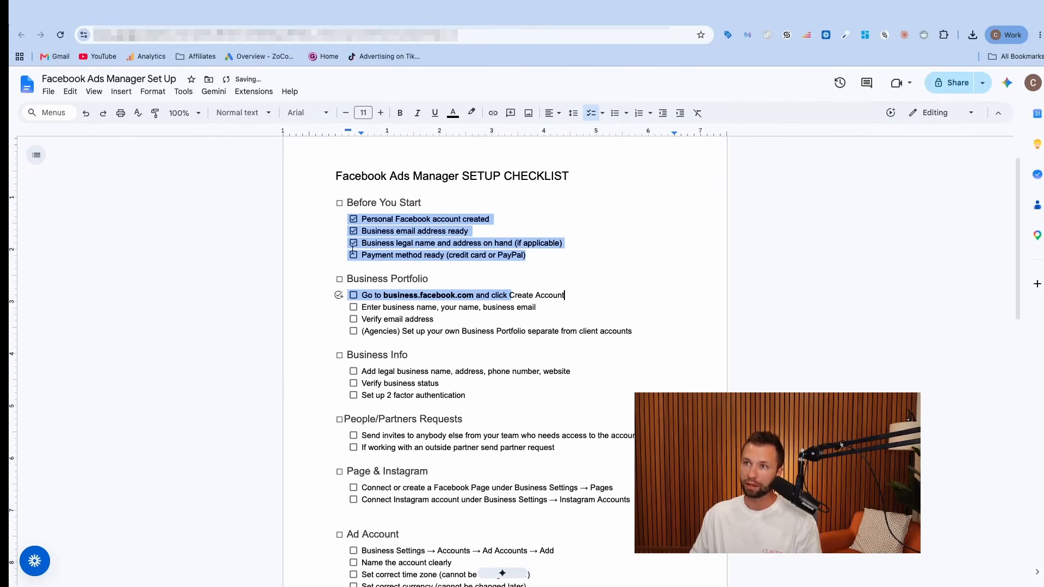
Check off "Payment method ready (credit card or PayPal)" in the setup checklist
click(354, 255)
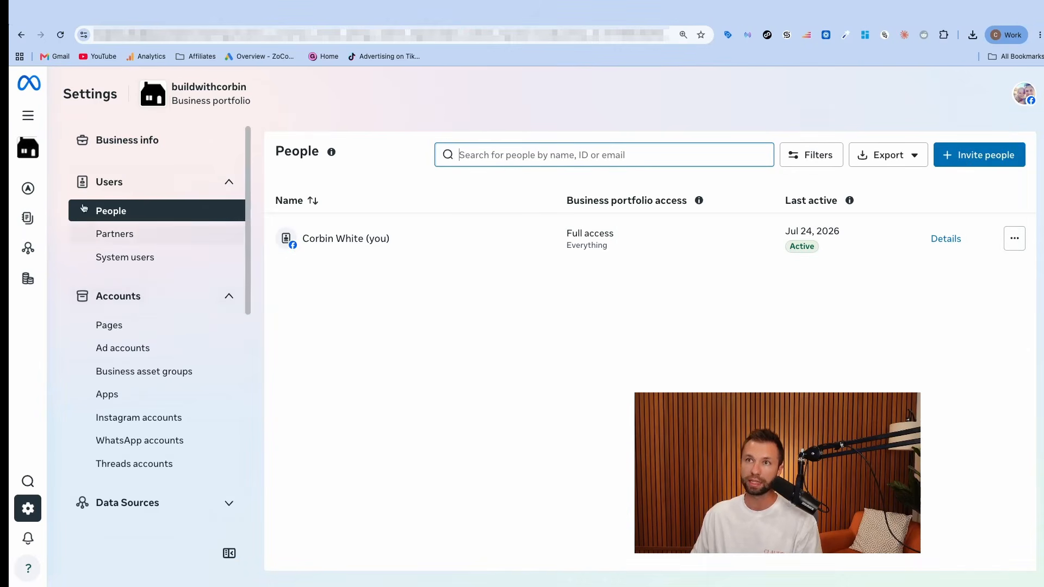
Examine the settings sections of the buildwithcorbin portfolio and its business details: legal name, address, phone and website
drag(169, 102, 254, 102)
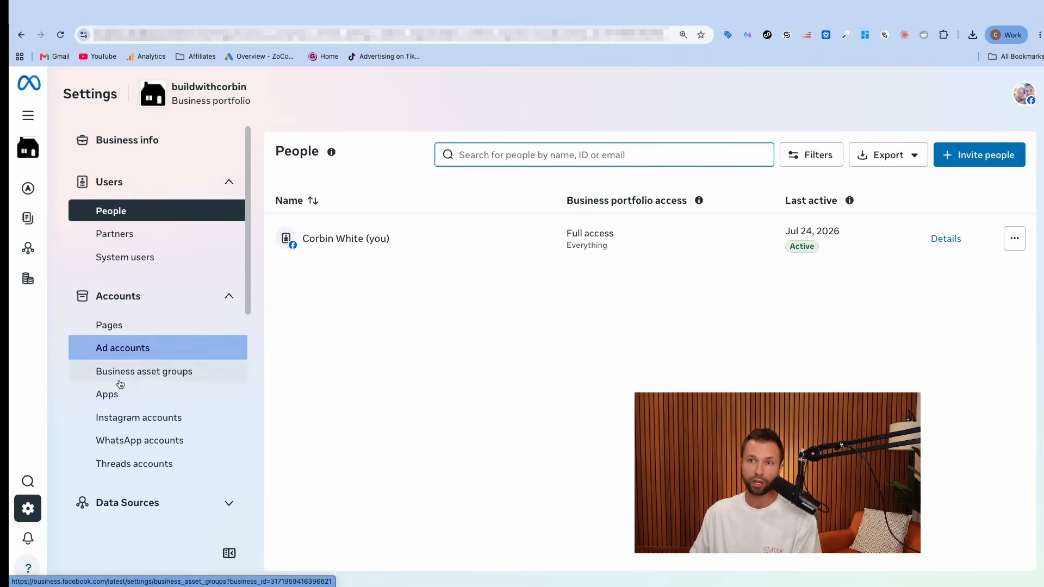
scroll(123, 425, down, 1)
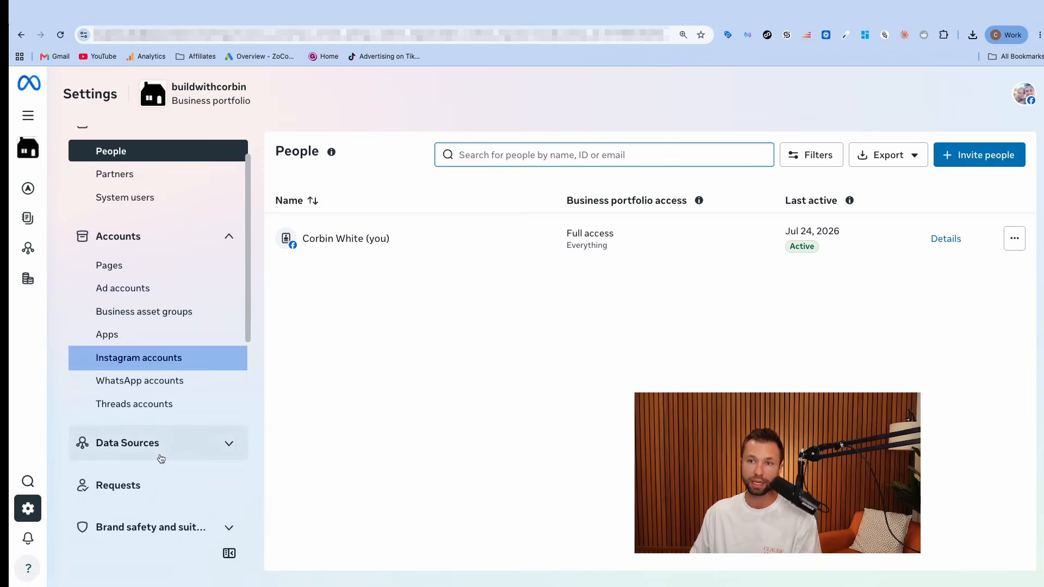
scroll(131, 414, up, 2)
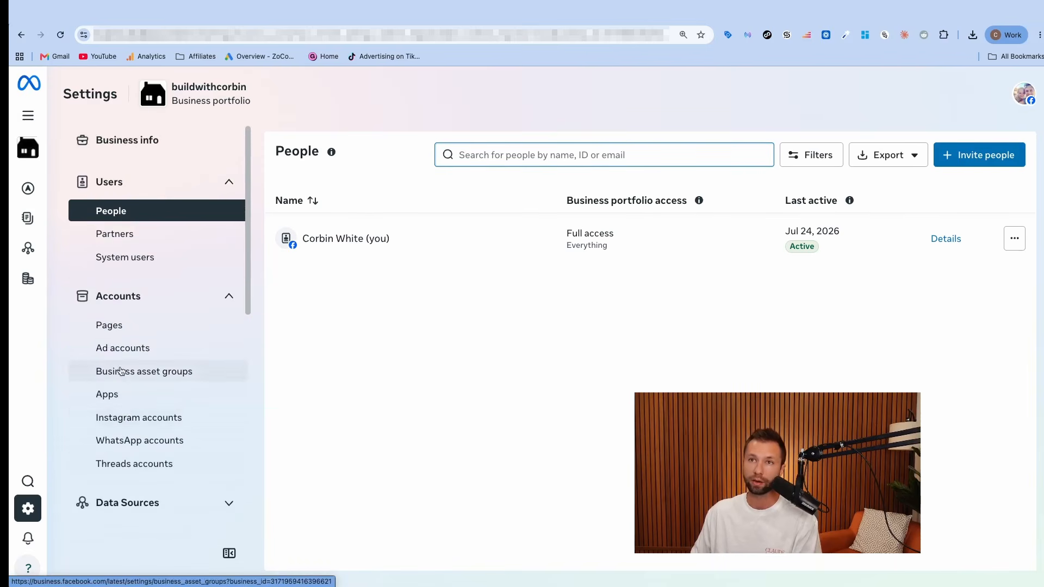
click(130, 143)
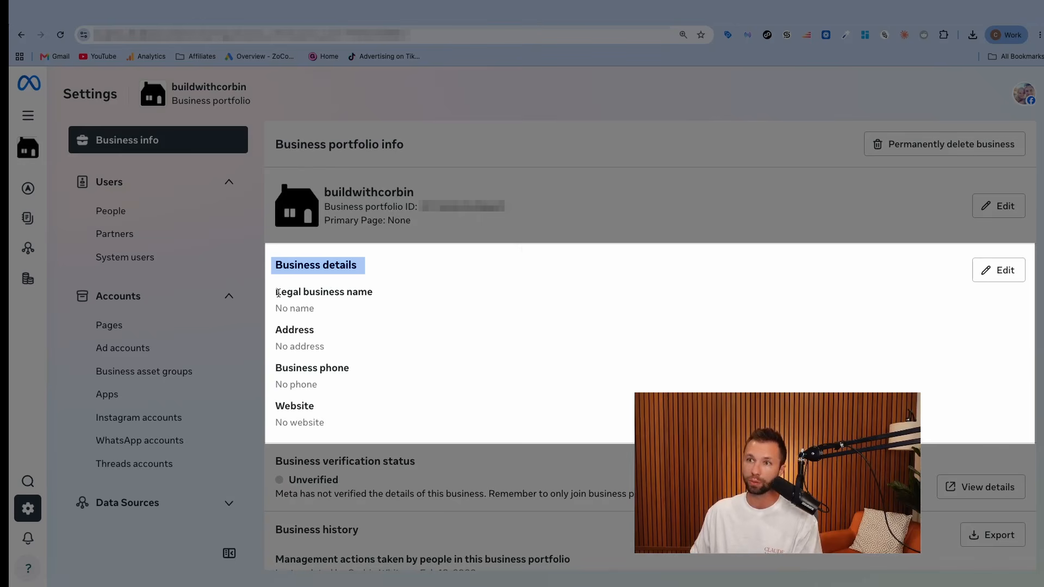
drag(278, 294, 373, 294)
drag(284, 332, 288, 418)
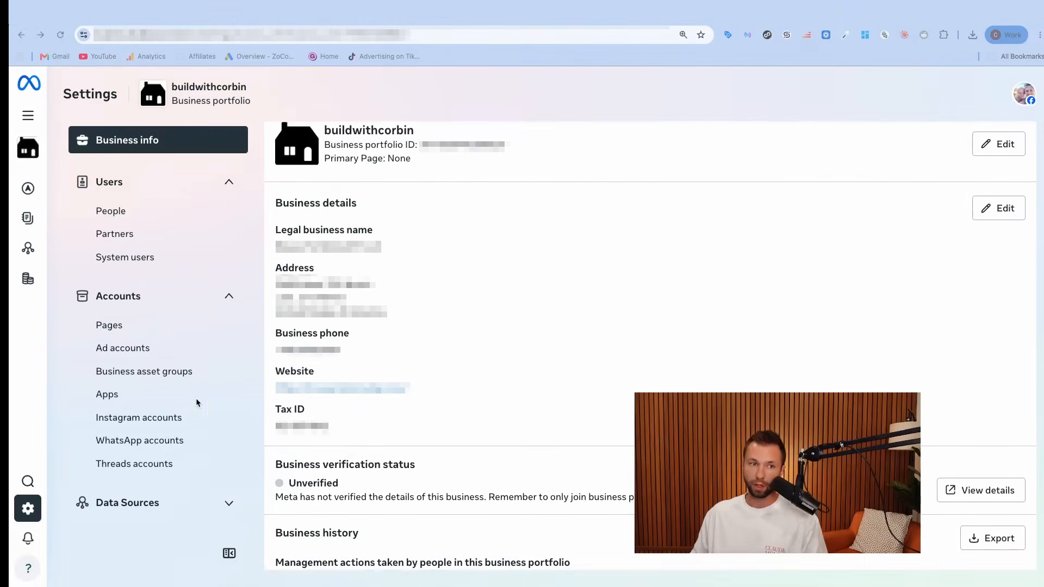
scroll(366, 303, down, 3)
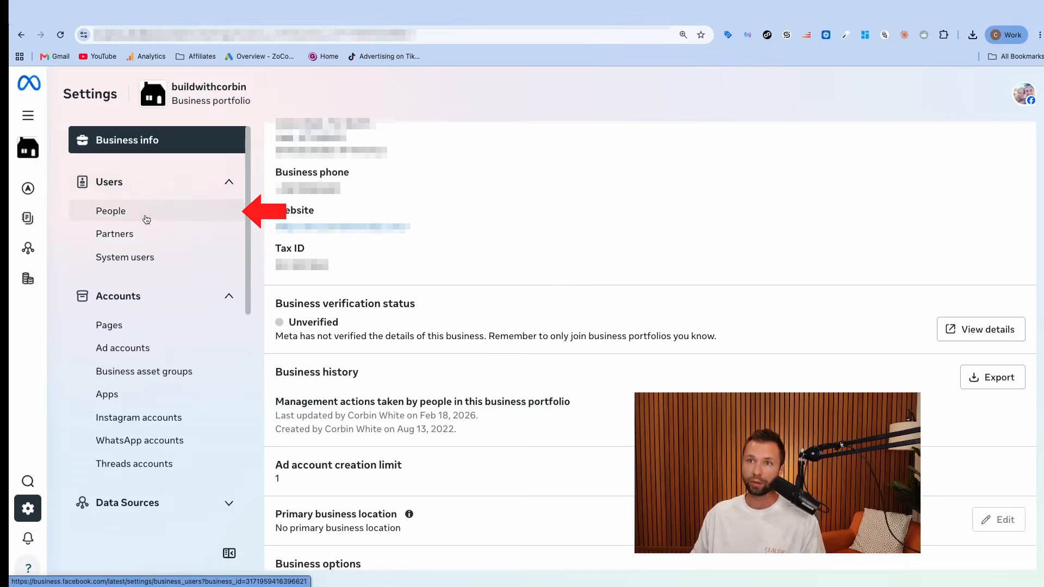
Check the portfolio's people list and read the business verification details reached from Business info
click(142, 217)
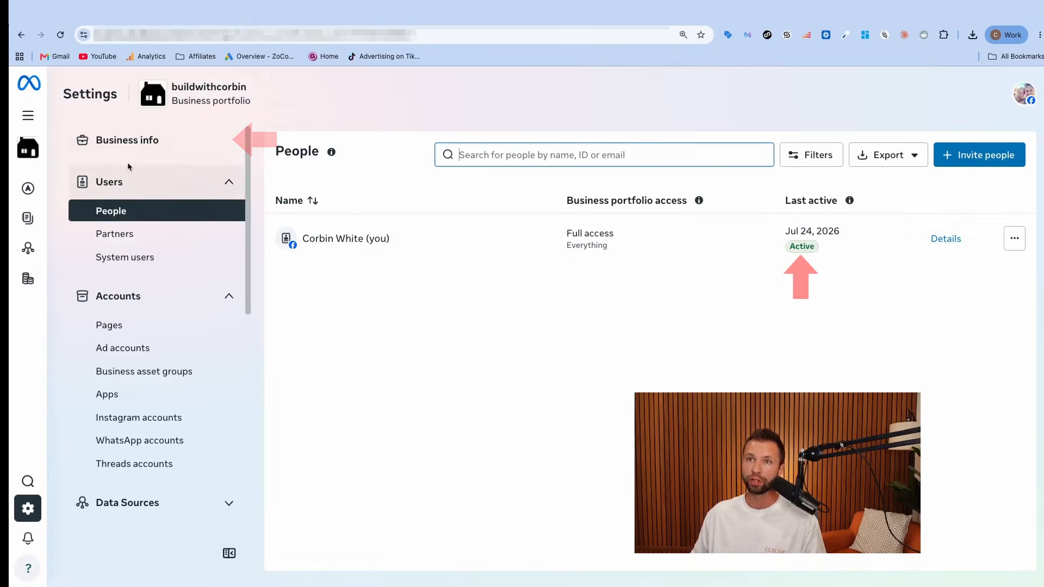
click(128, 141)
scroll(424, 338, down, 5)
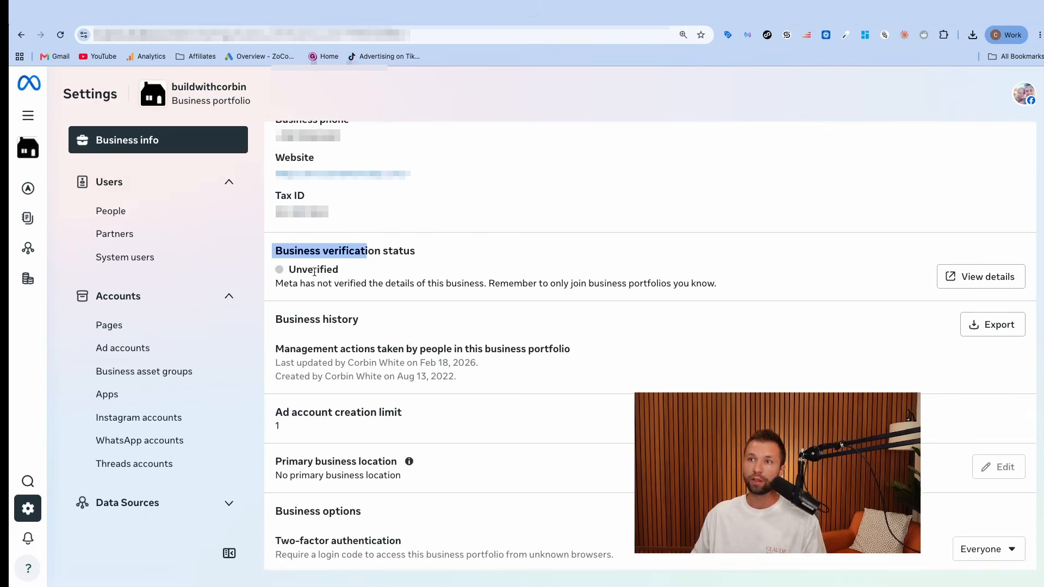
click(979, 285)
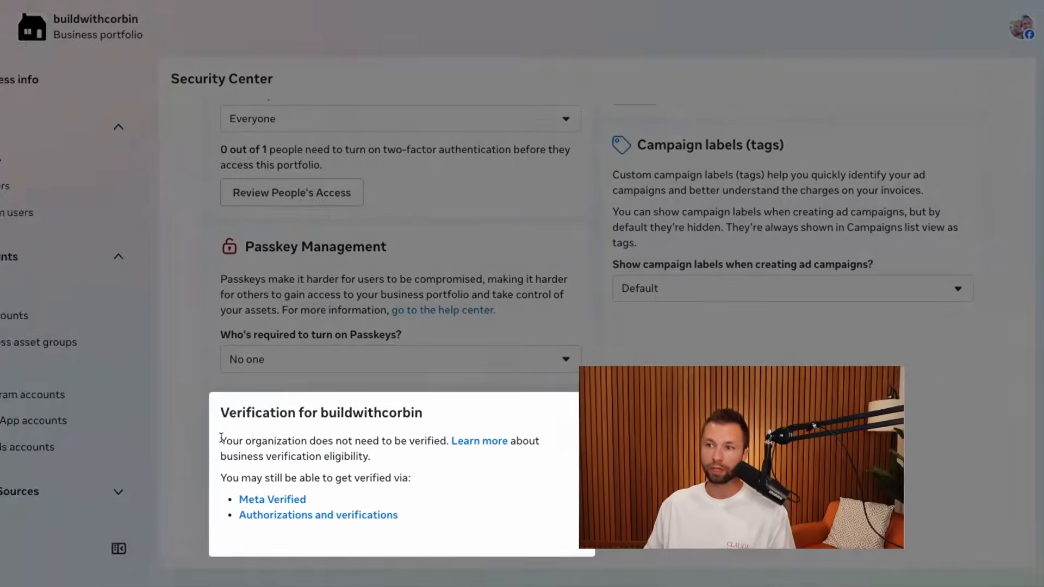
drag(221, 439, 557, 457)
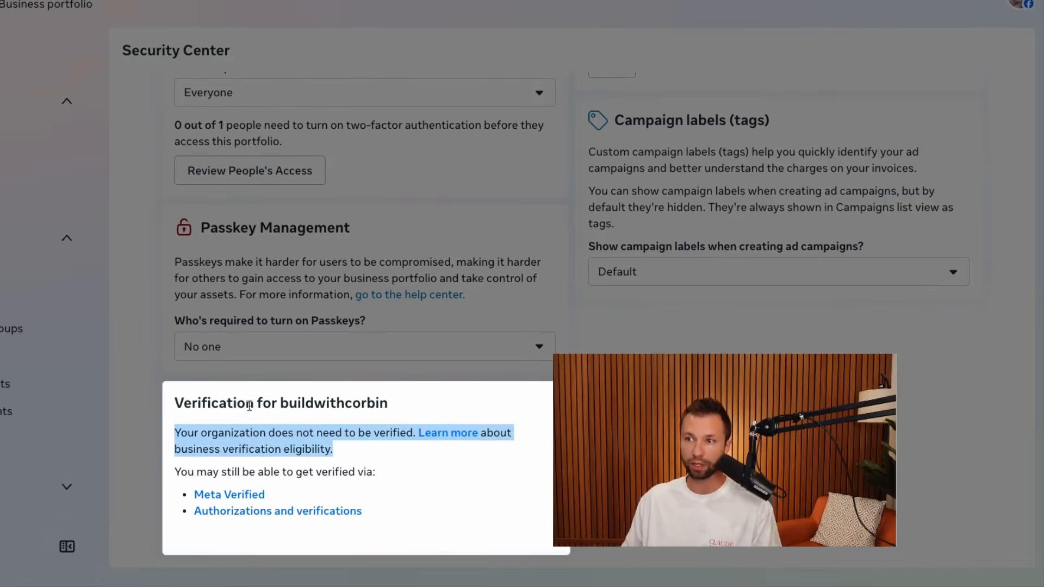
drag(175, 403, 389, 408)
drag(175, 433, 389, 481)
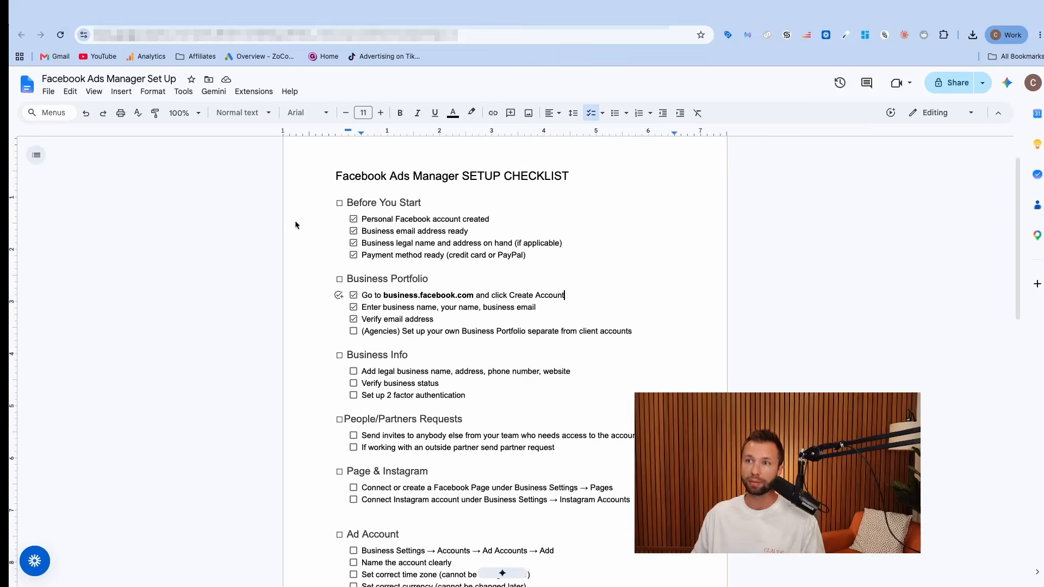
Check the remaining setup checklist items and locate the two-factor authentication setting in the portfolio's business options
scroll(294, 220, down, 2)
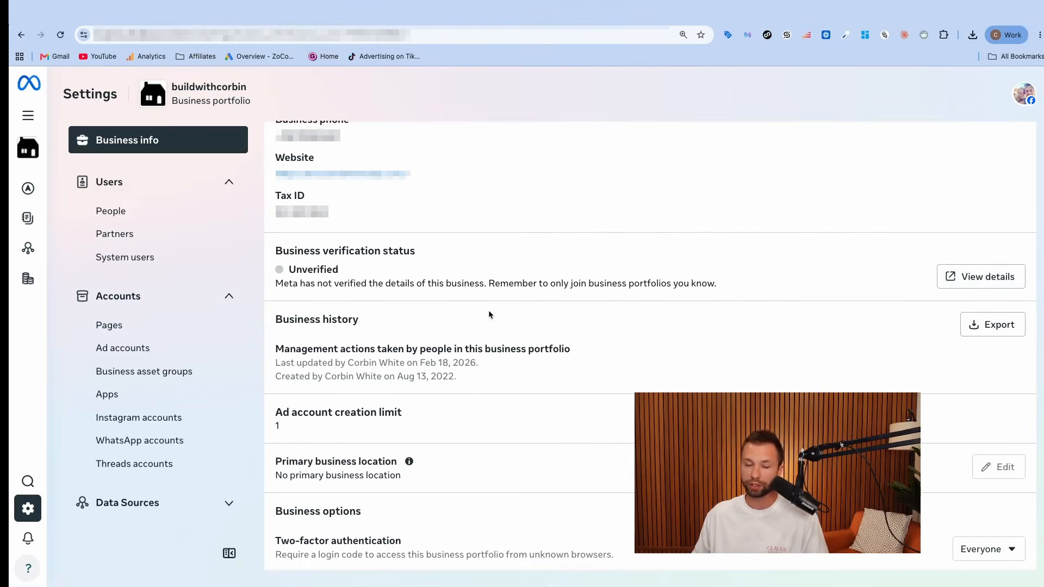
scroll(498, 355, down, 2)
scroll(498, 356, down, 5)
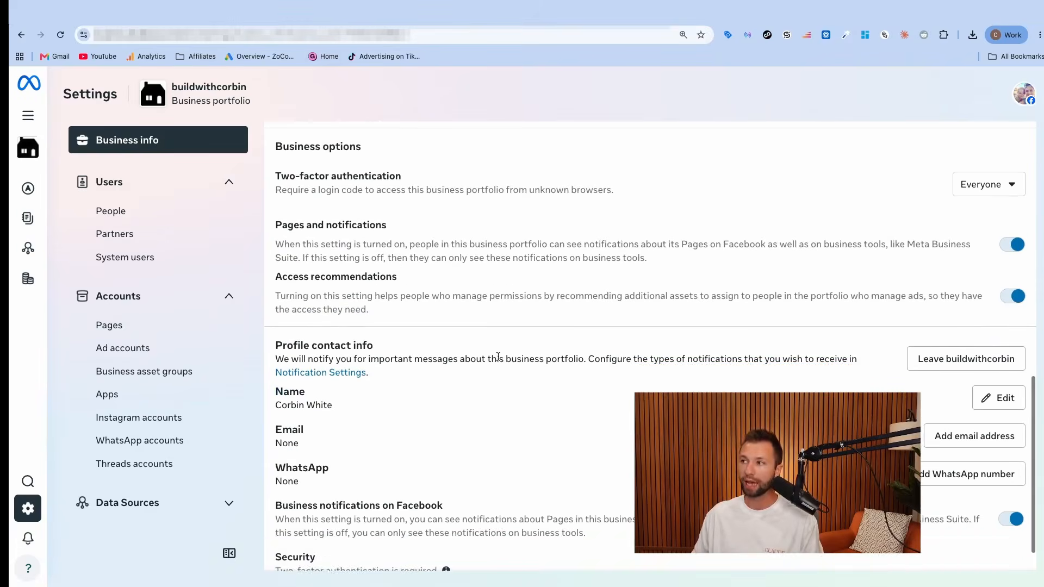
scroll(481, 352, up, 2)
View the options for who is required to turn on two-factor authentication in the Security Center
click(343, 17)
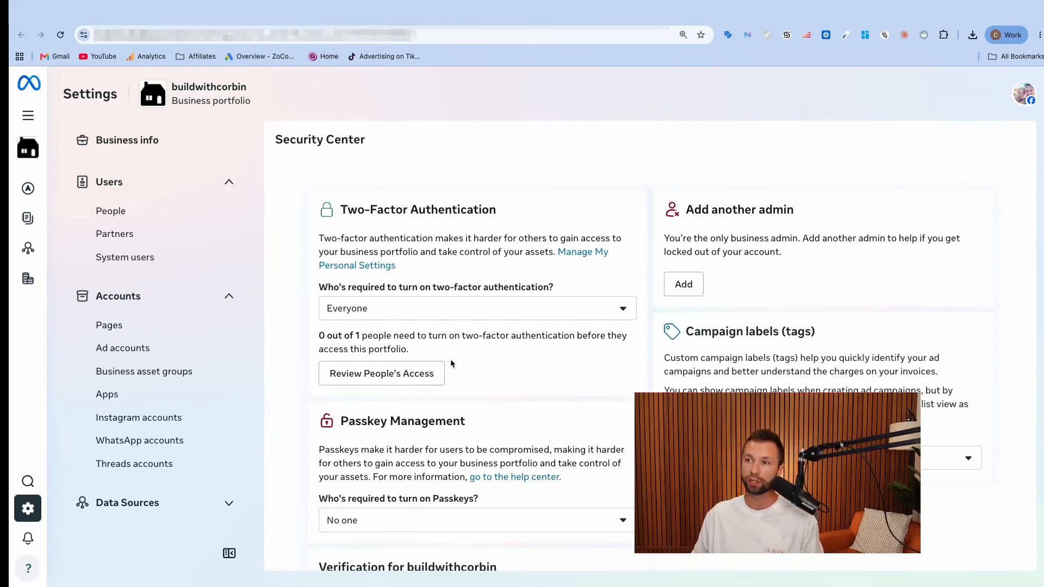
scroll(398, 365, down, 1)
click(401, 285)
click(401, 280)
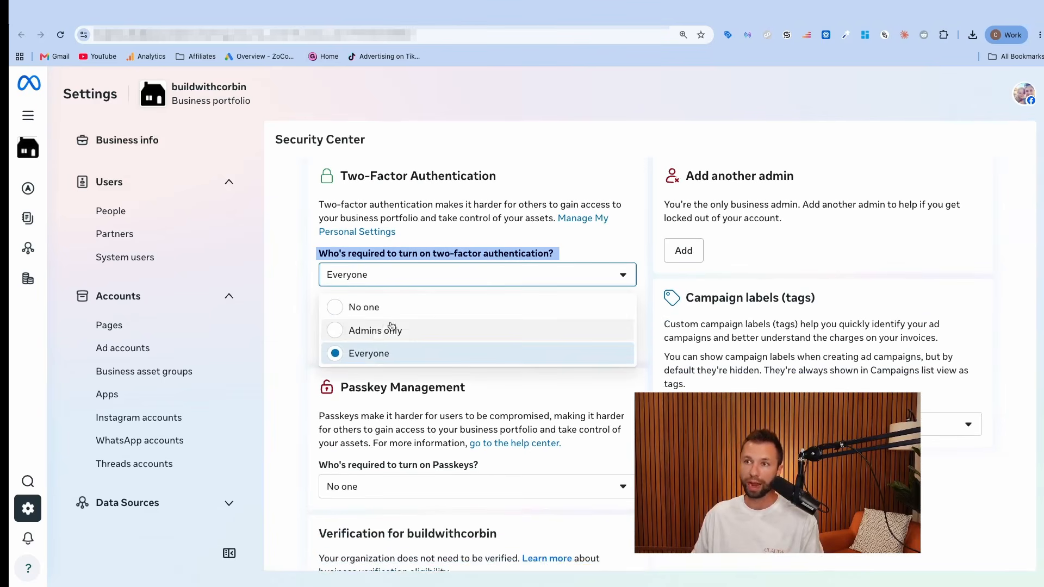
click(313, 321)
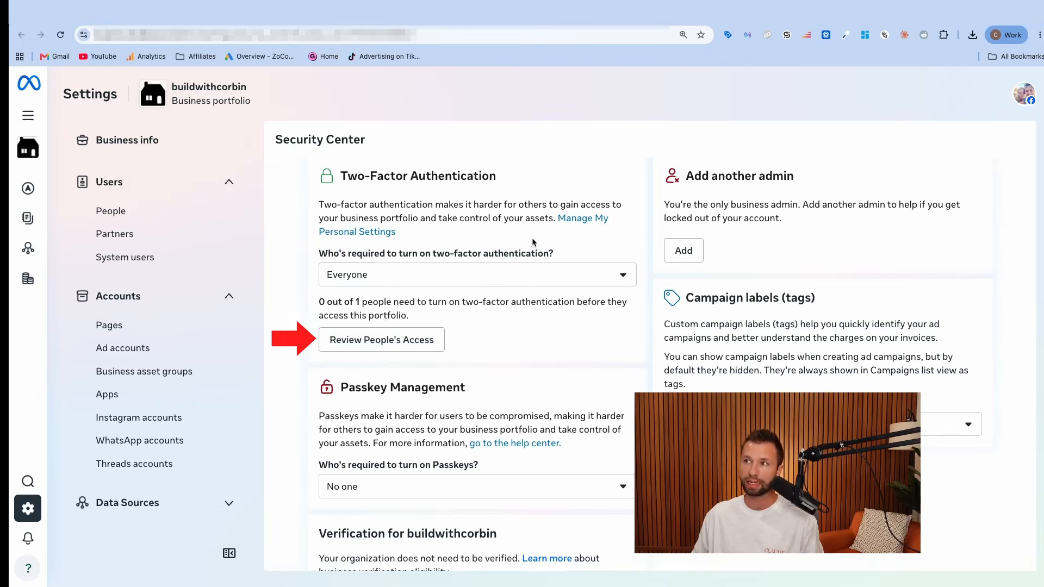
Read the Security Center's advice on adding another admin and view its email invitation form
scroll(466, 363, up, 1)
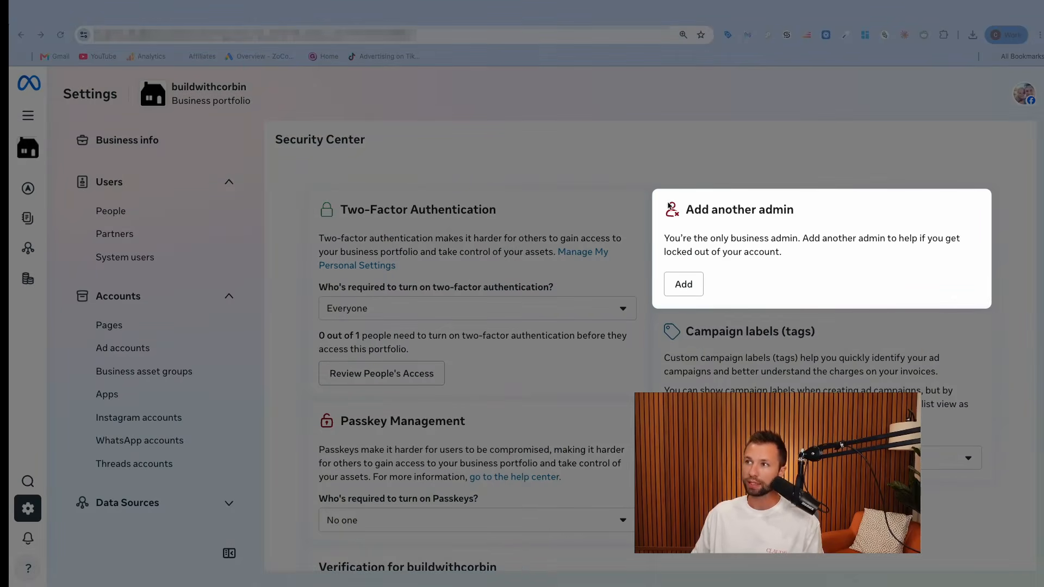
drag(683, 240, 929, 255)
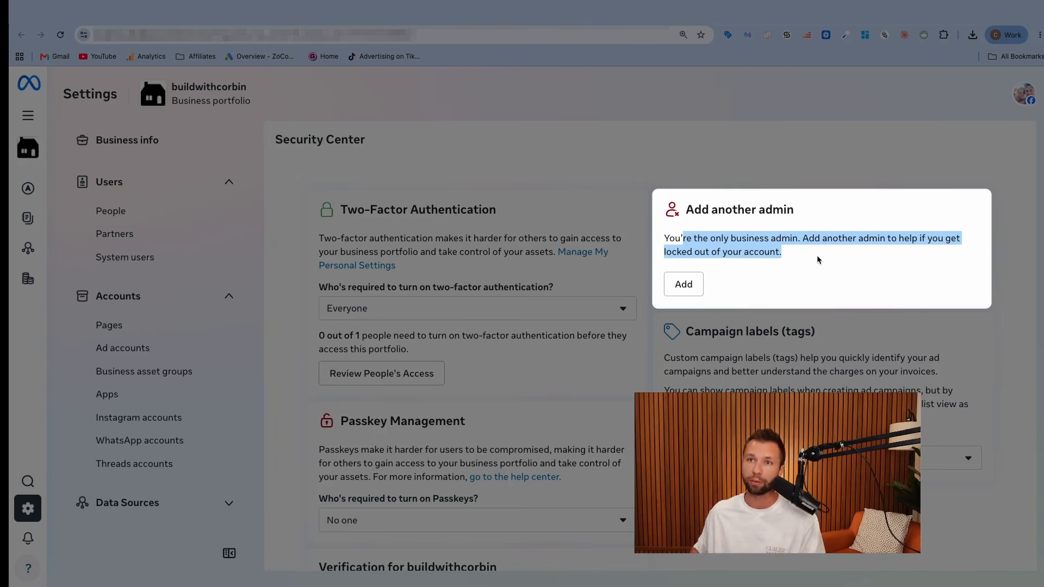
click(686, 287)
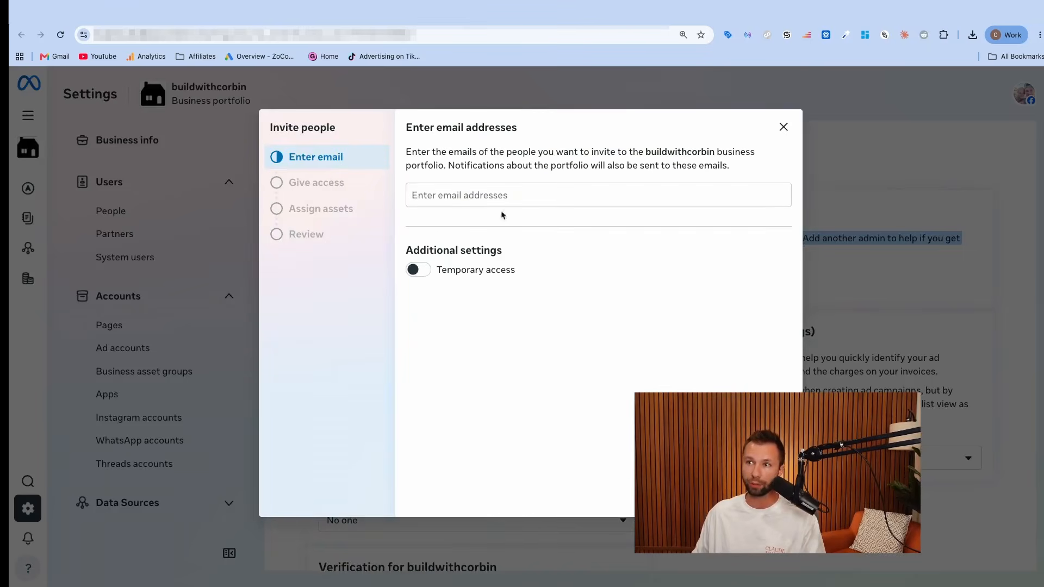
key(Escape)
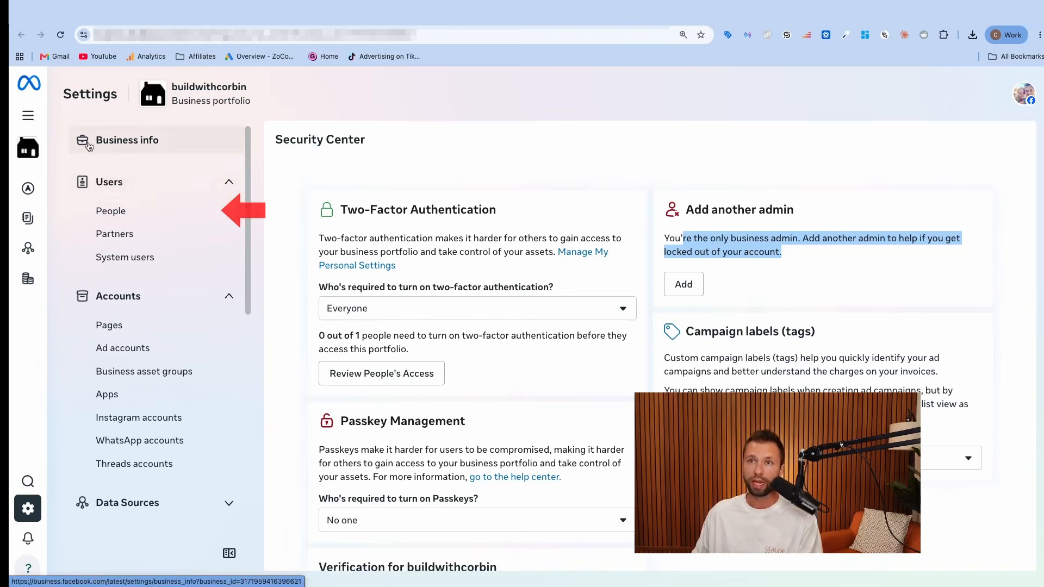
Start inviting a person from the portfolio's people list, enter their email address and continue to the access settings
click(116, 217)
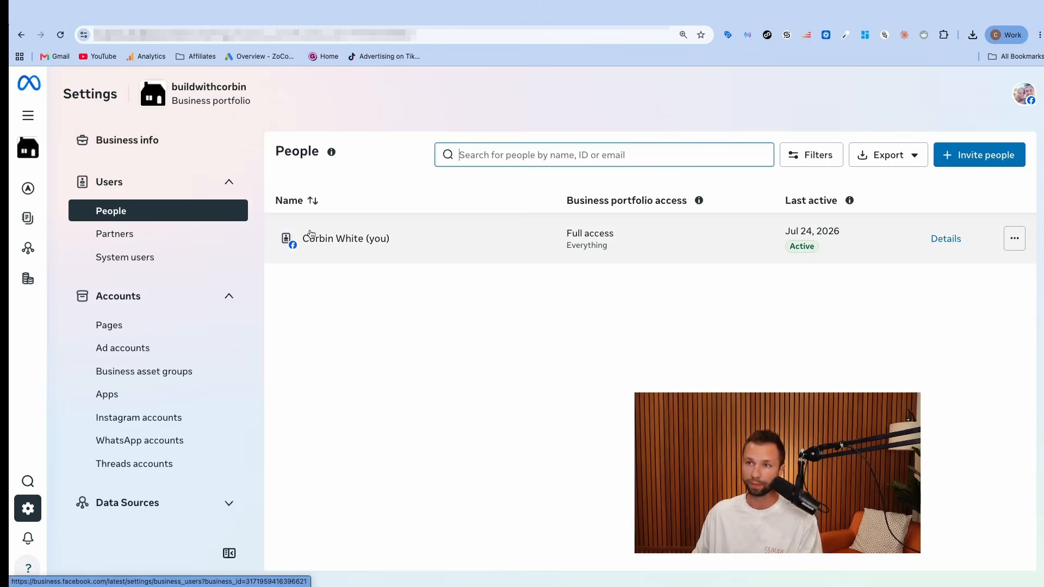
click(961, 164)
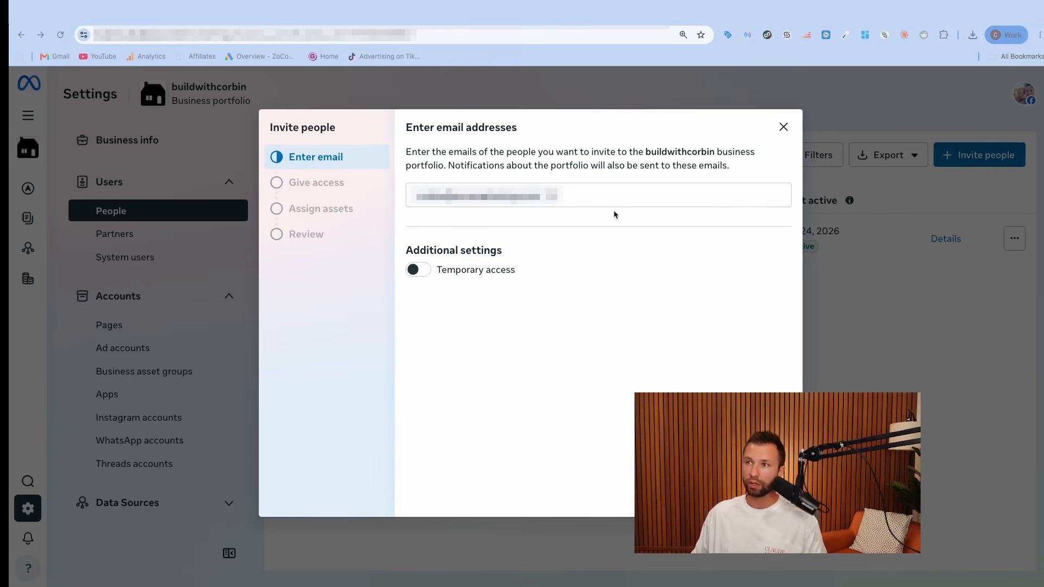
click(775, 495)
click(775, 495)
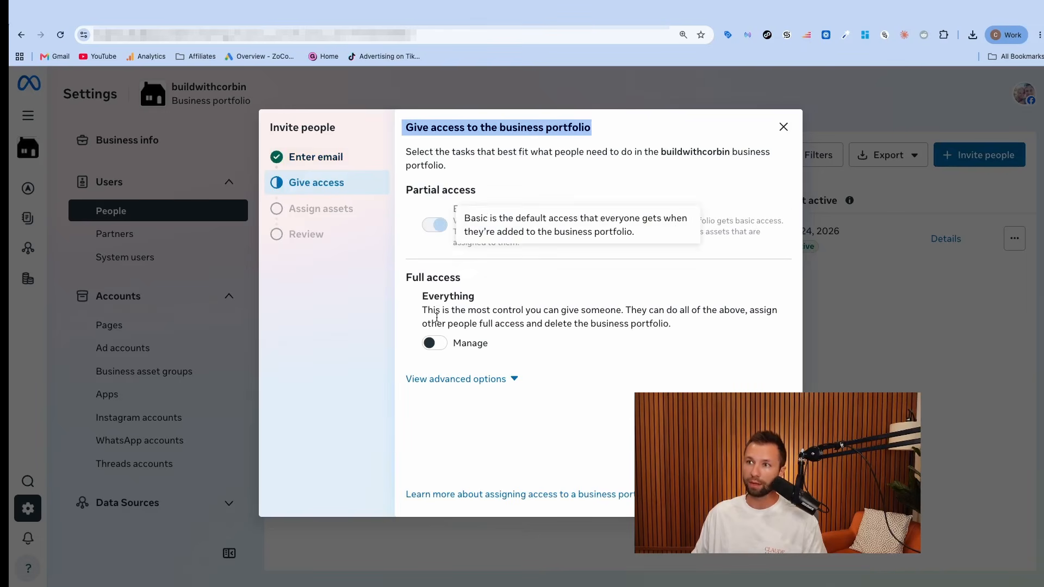
Give the invitee full Manage access to the business portfolio and full access to manage the Pixel 1 events dataset
click(435, 342)
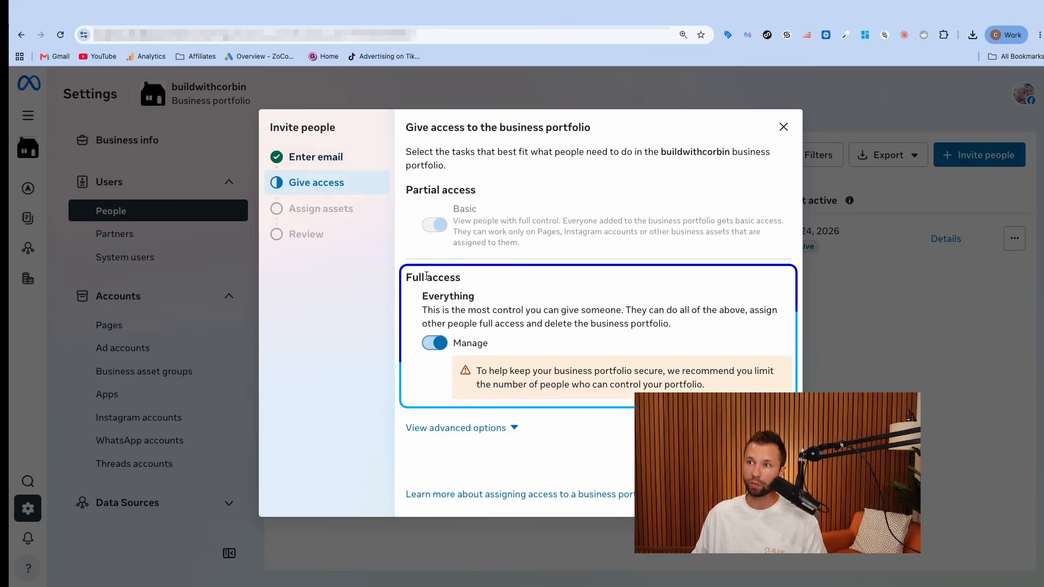
click(775, 495)
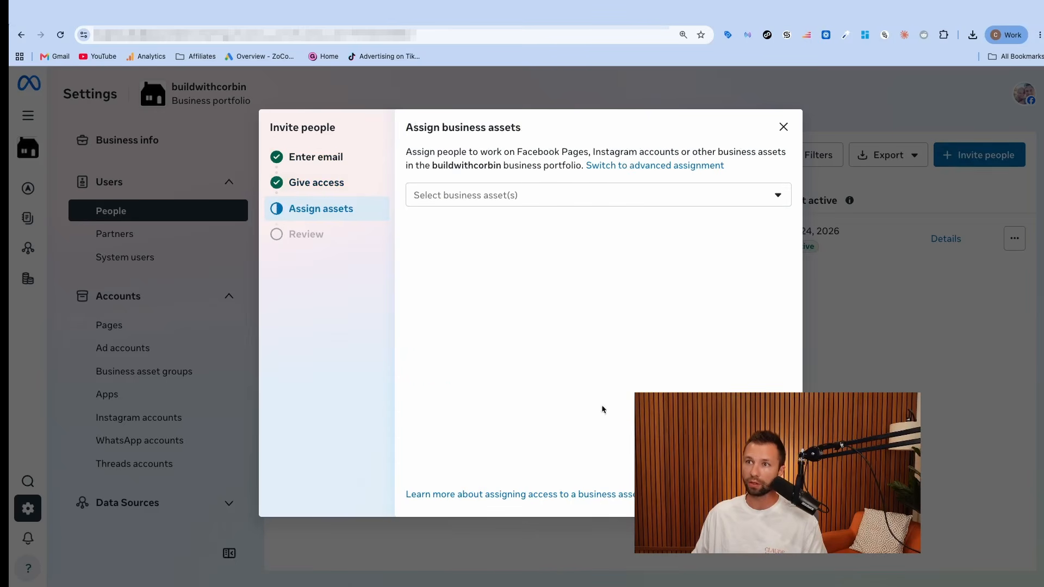
click(515, 206)
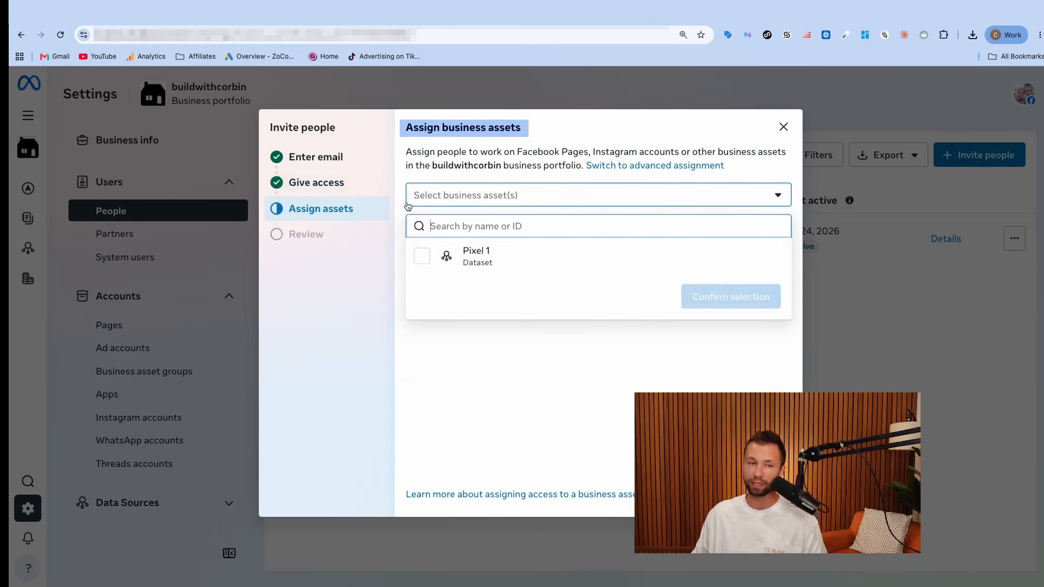
click(445, 255)
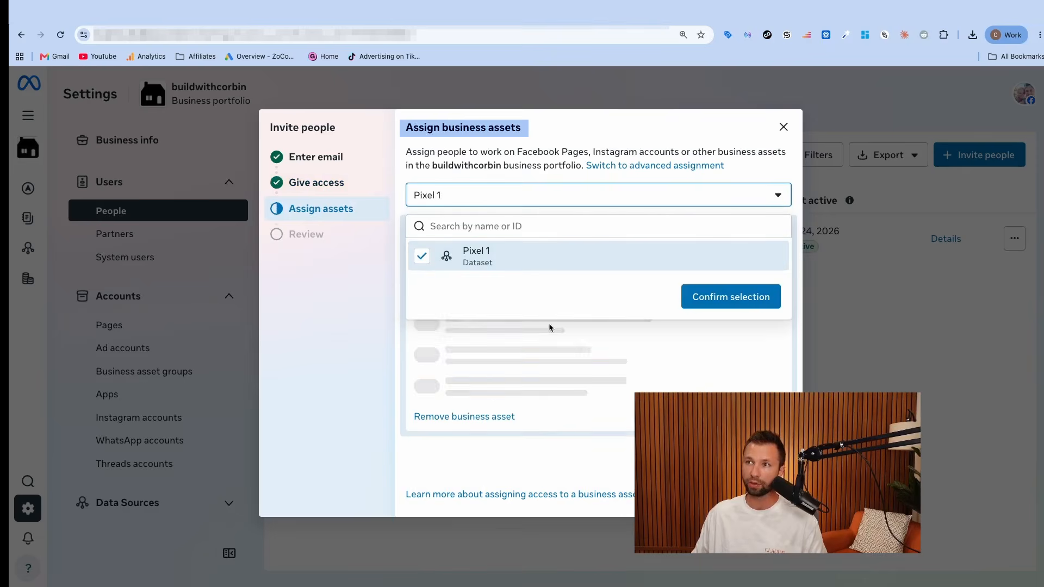
click(626, 178)
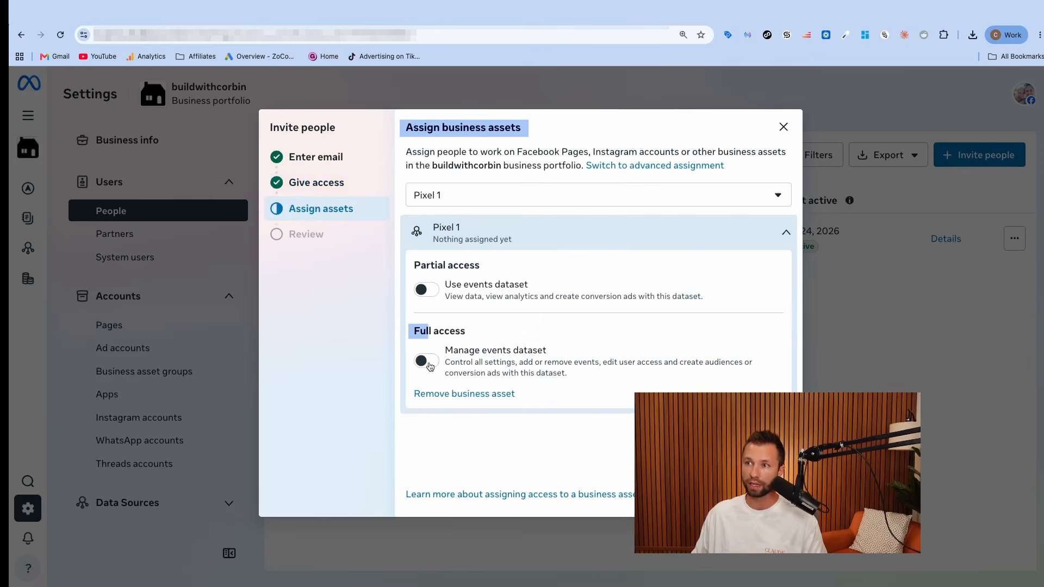
click(429, 364)
Send the invitation, close its confirmation and view the blank email form for inviting another person
click(771, 495)
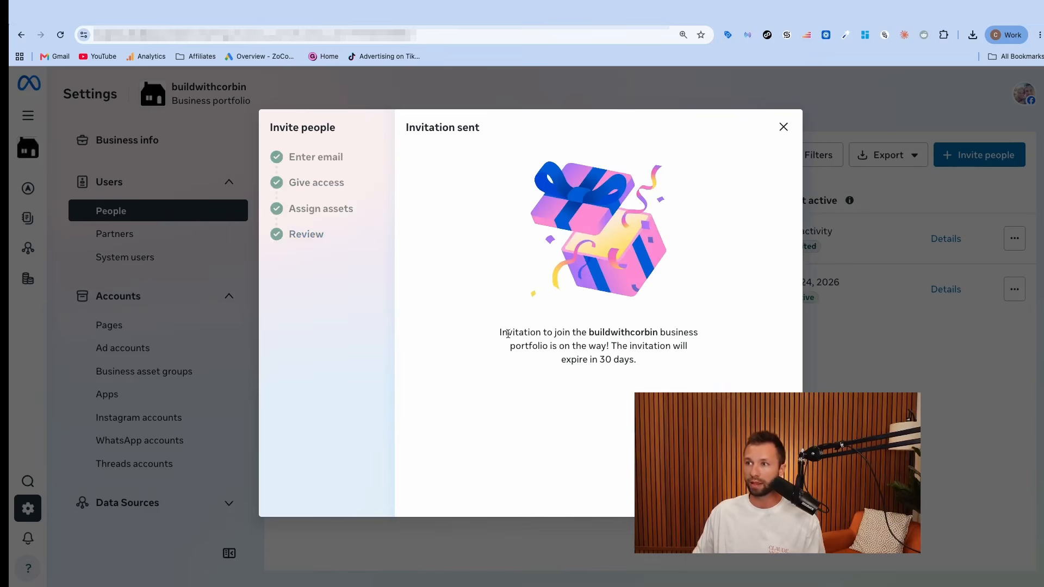
drag(507, 333, 668, 365)
key(Escape)
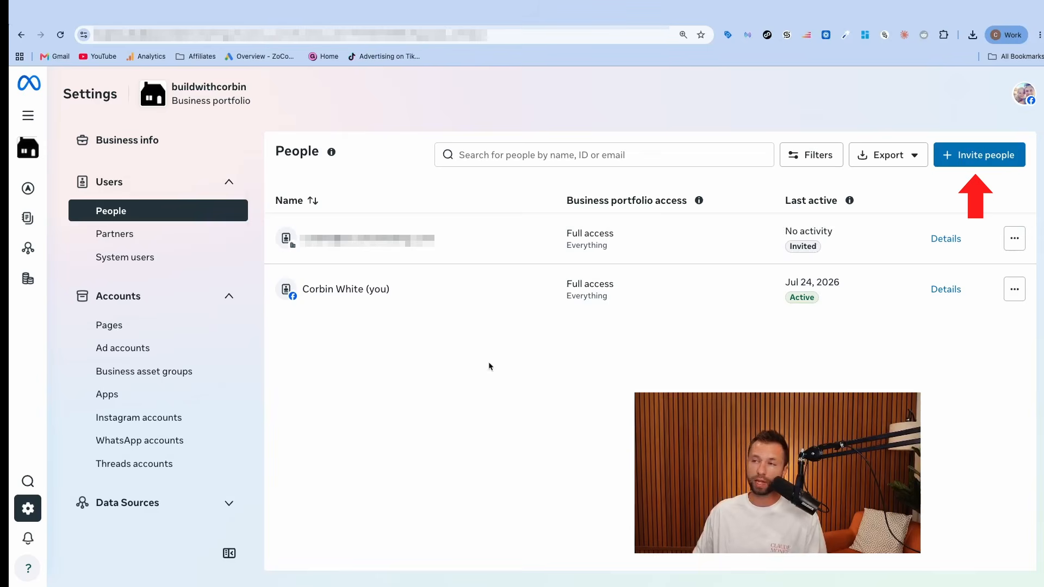
click(975, 158)
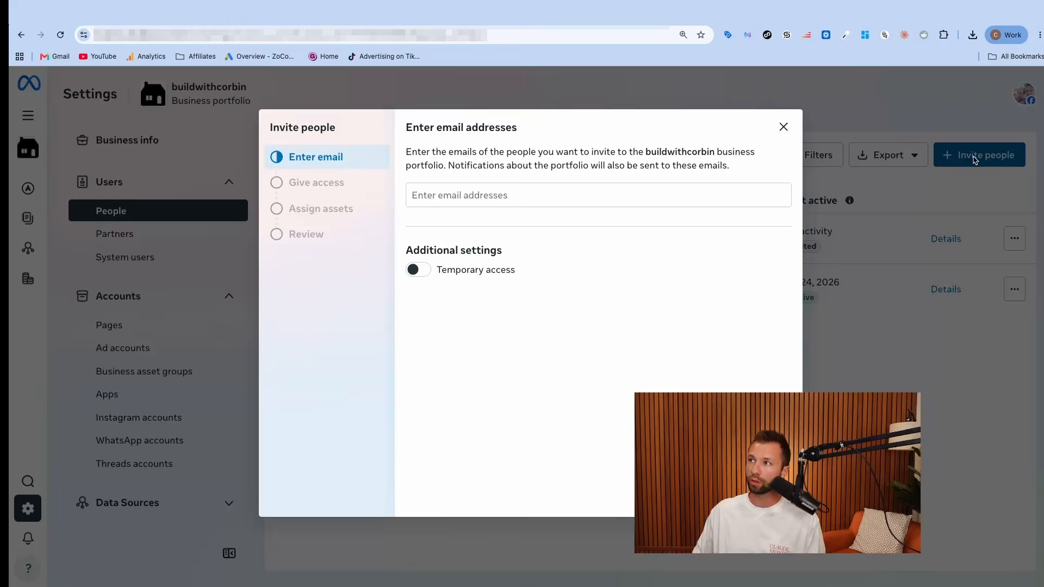
click(449, 190)
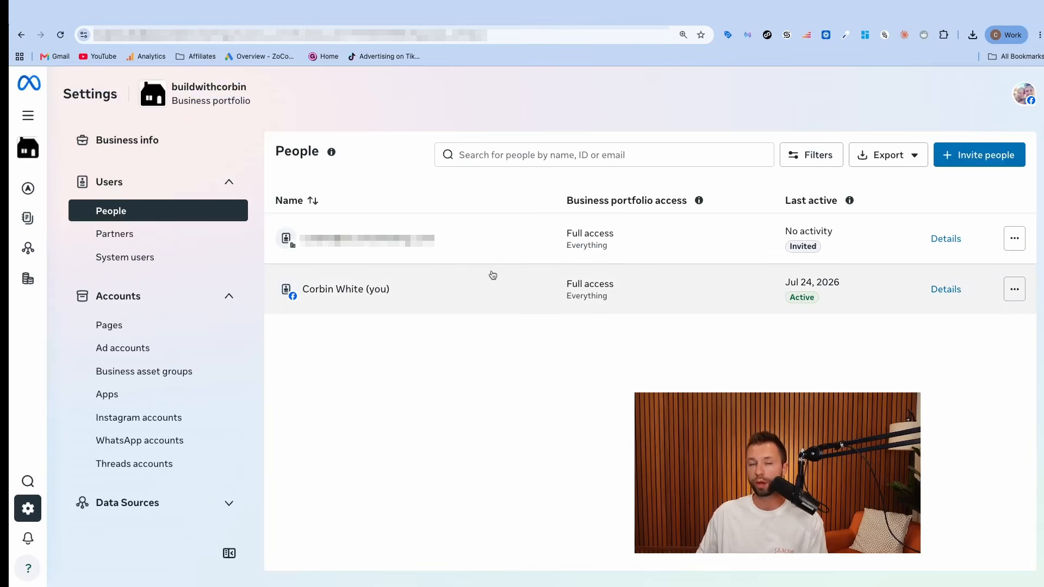
View the Partner Business ID form for giving a partner access to the portfolio's assets, and leave it without adding one
click(120, 234)
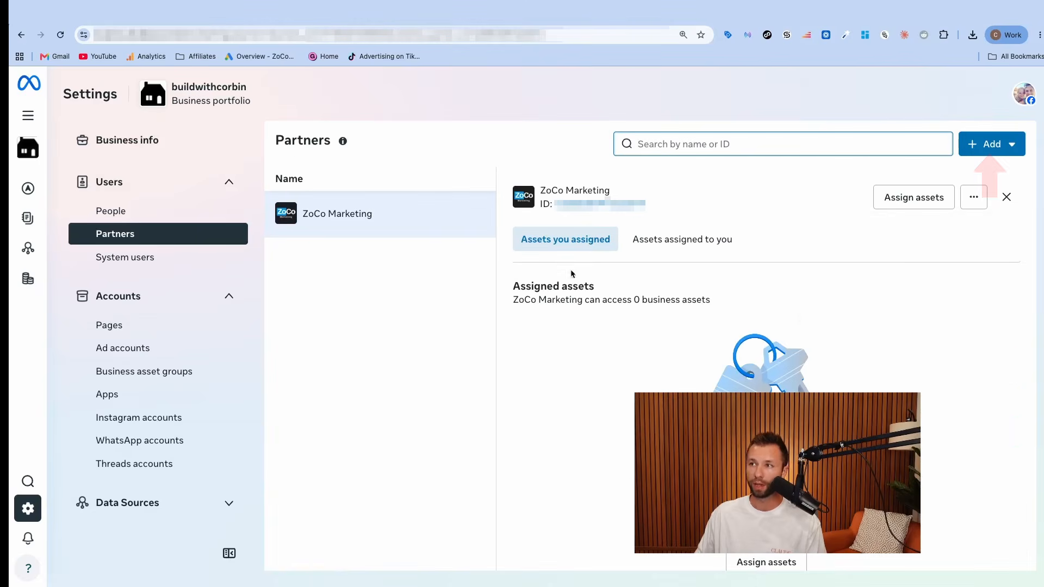
click(995, 144)
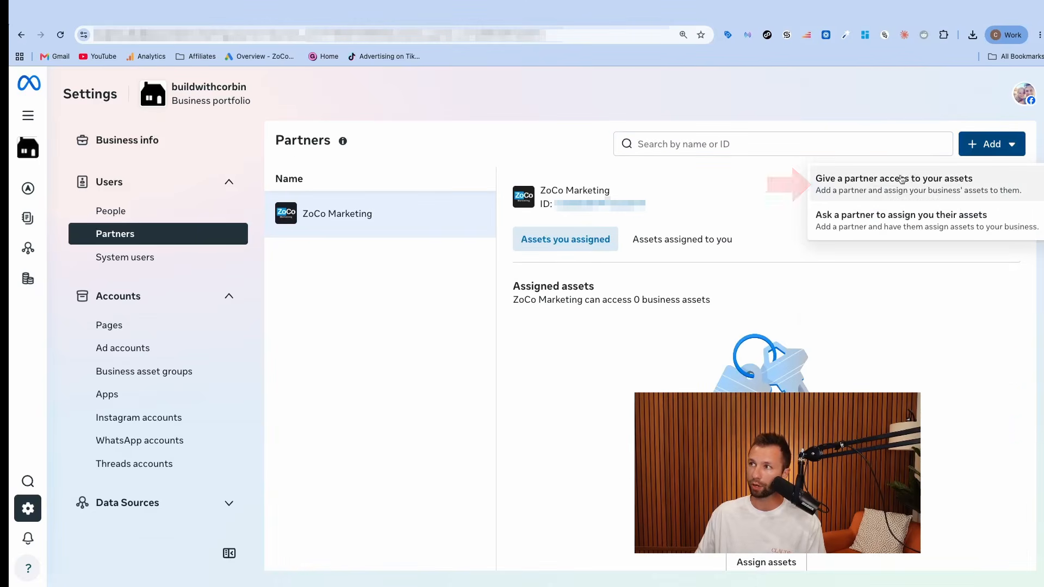
click(867, 195)
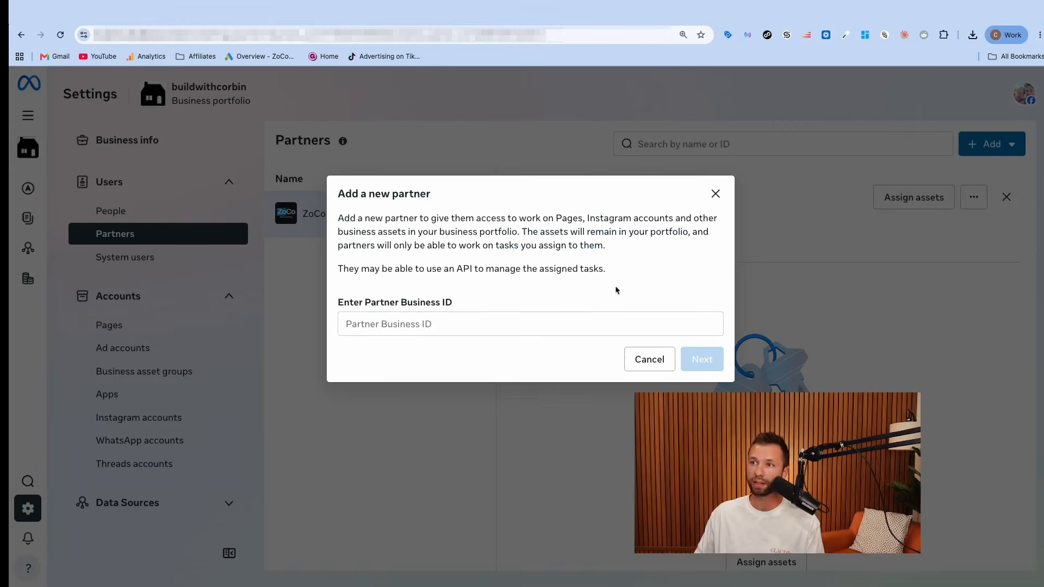
drag(384, 321, 408, 329)
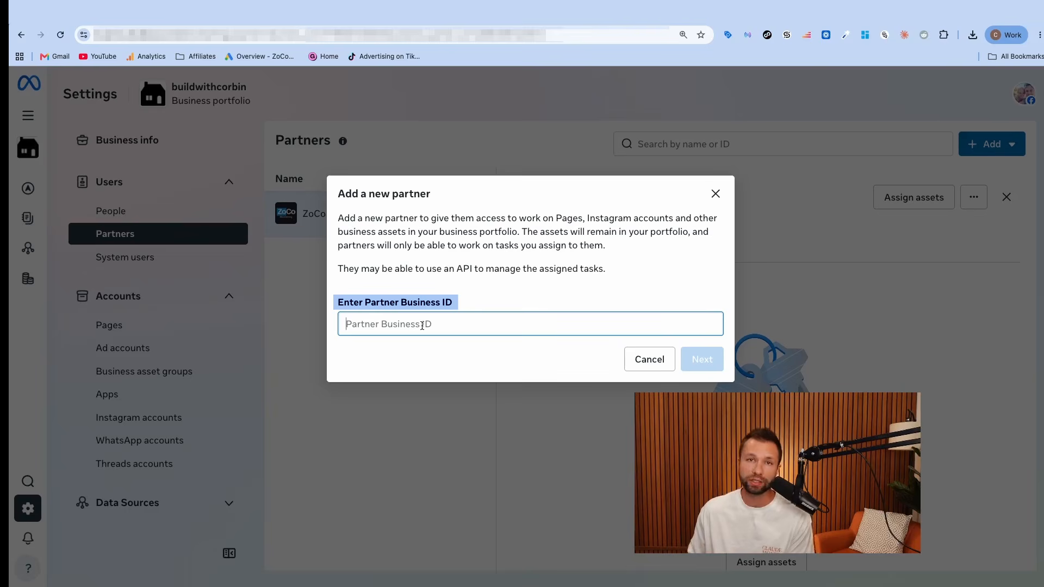
click(656, 365)
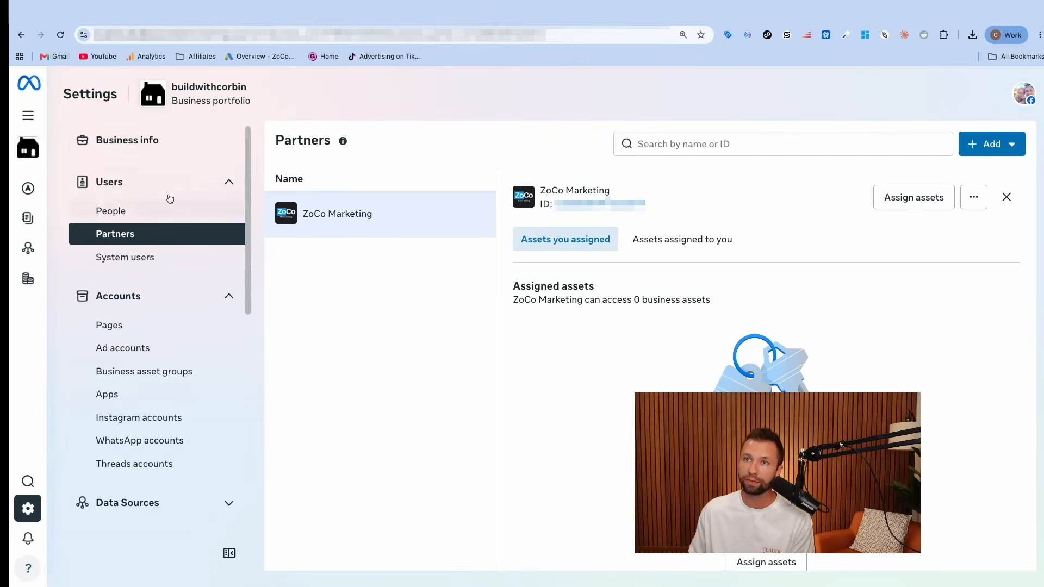
Locate the business portfolio ID in the business info and return to the partners list
click(124, 143)
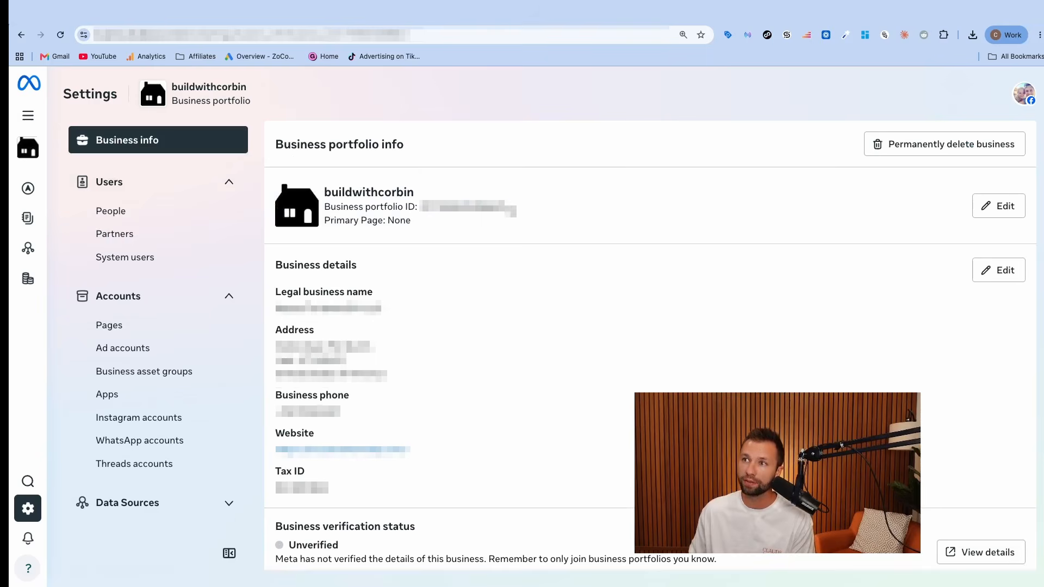
triple_click(416, 207)
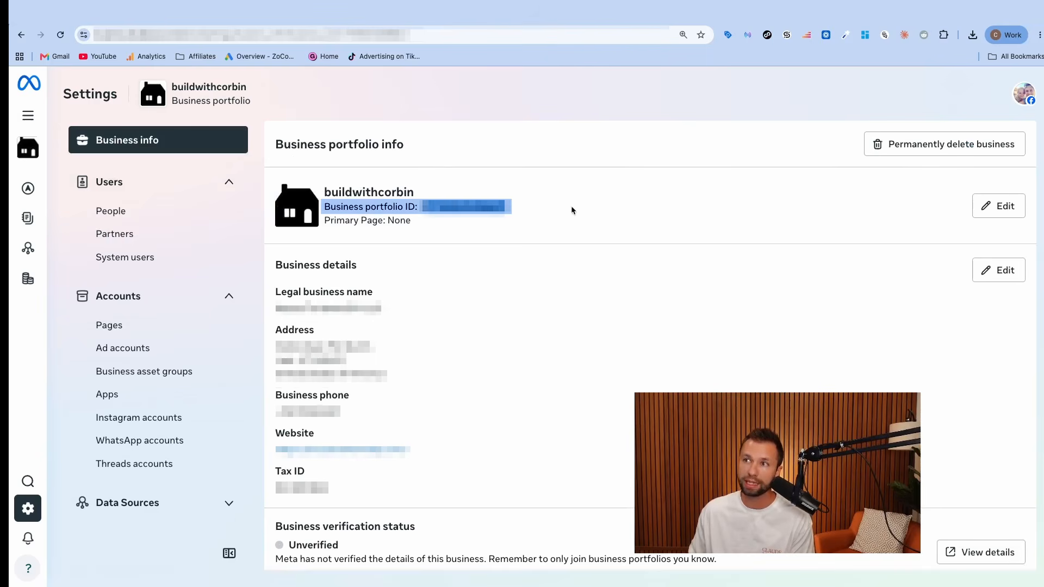
click(157, 234)
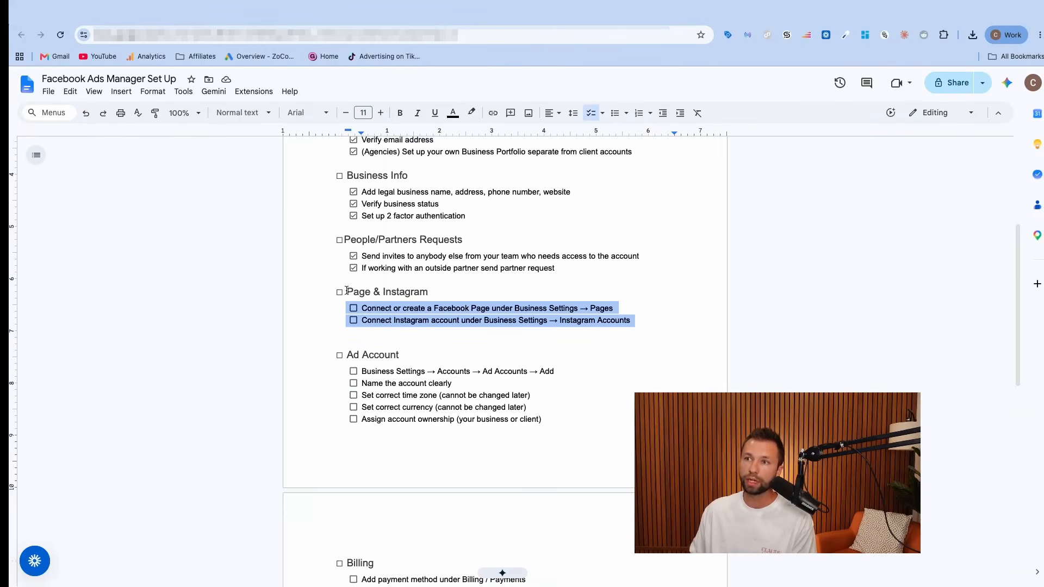
Review the Page & Instagram section of the setup checklist and open the portfolio's Pages settings
drag(347, 290, 438, 293)
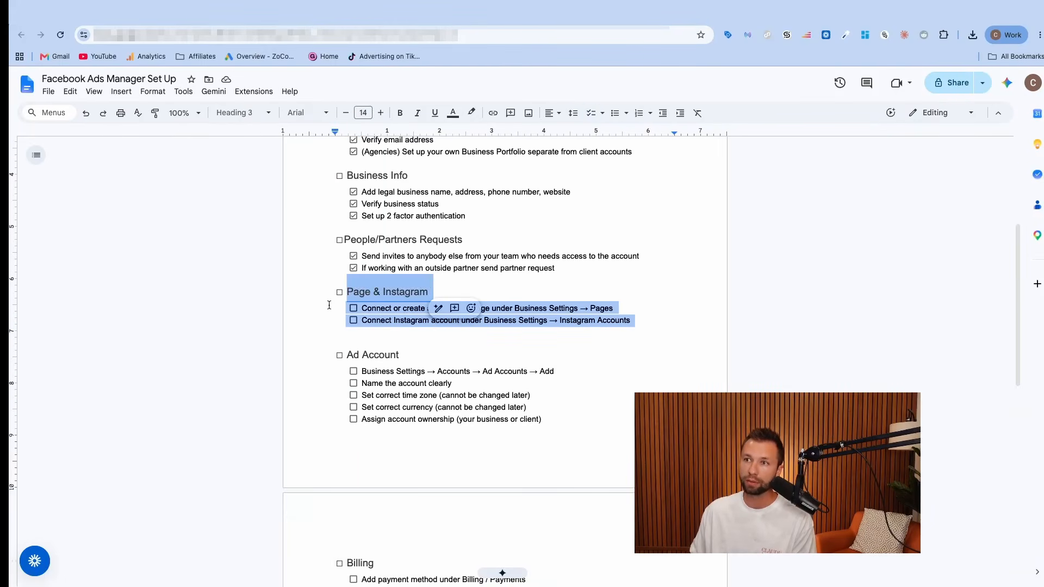
click(332, 310)
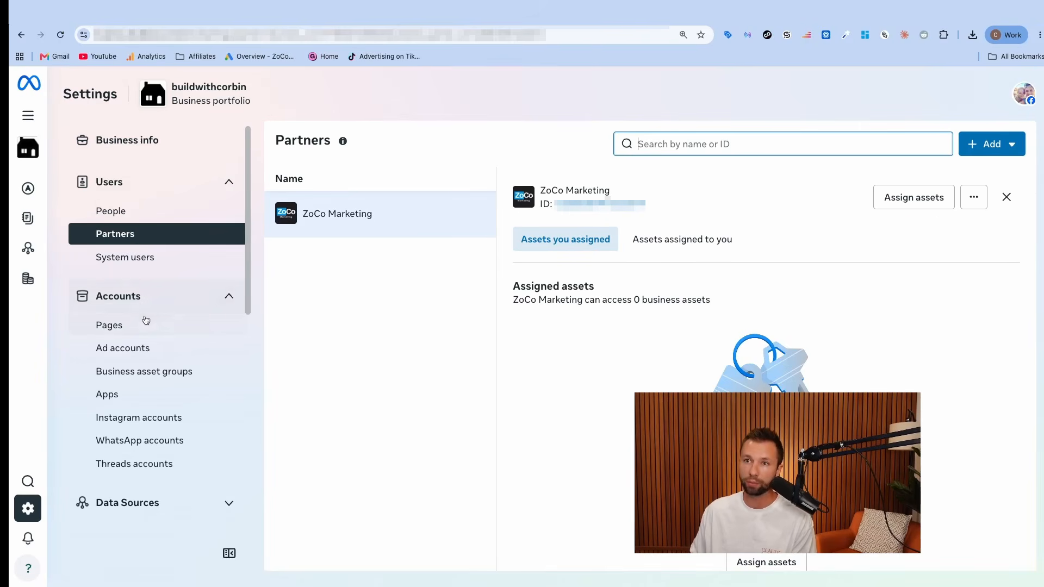
click(112, 326)
click(630, 493)
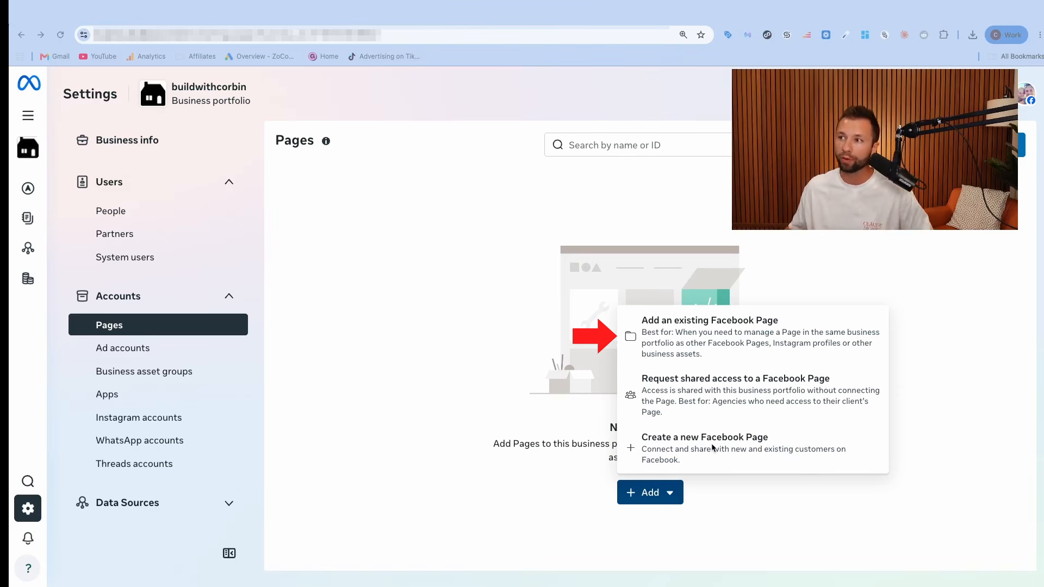
click(698, 337)
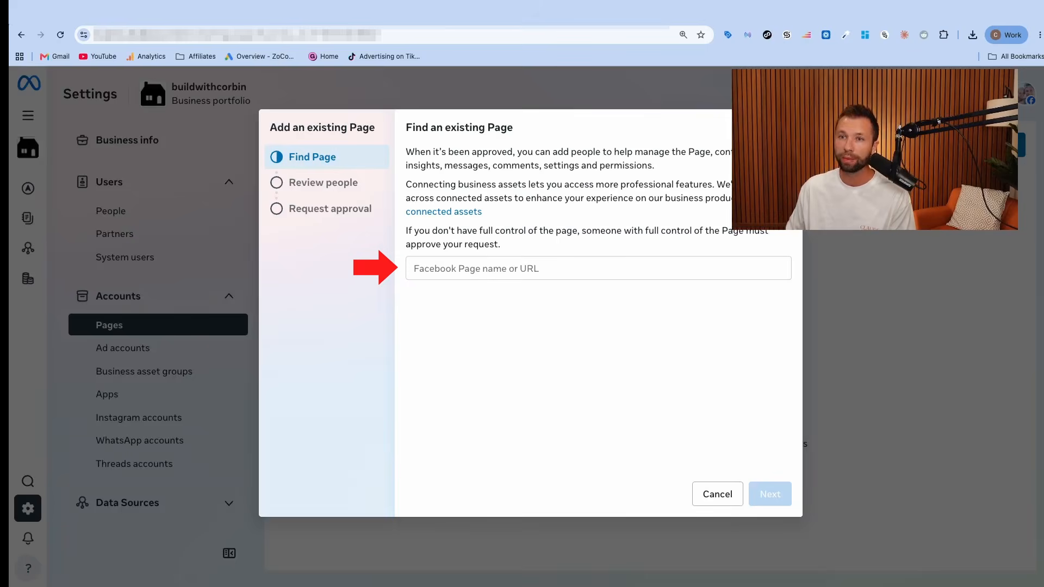
click(473, 269)
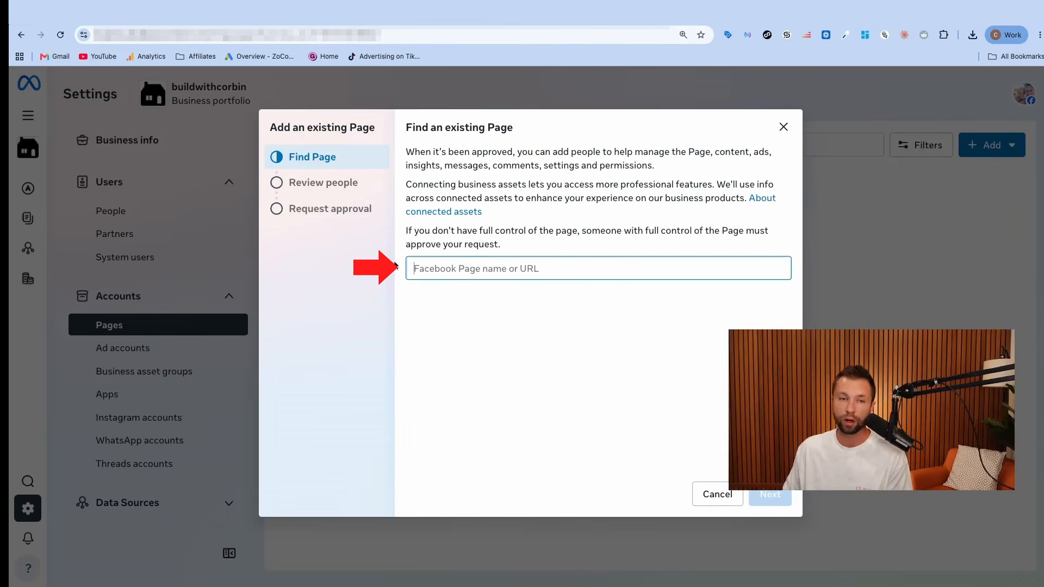
click(376, 32)
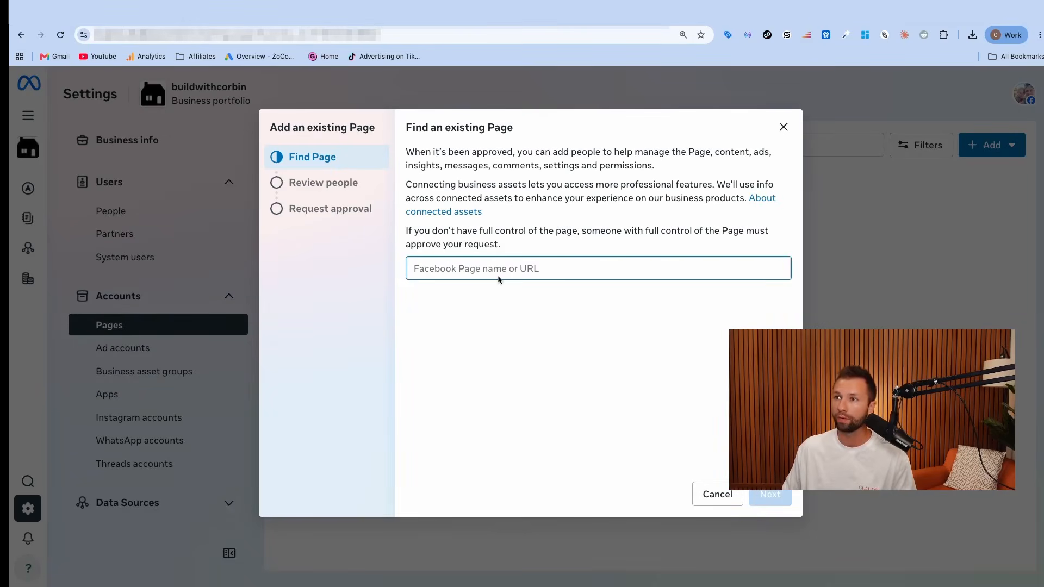
text(https://www.facebook.com/housetohomediy/)
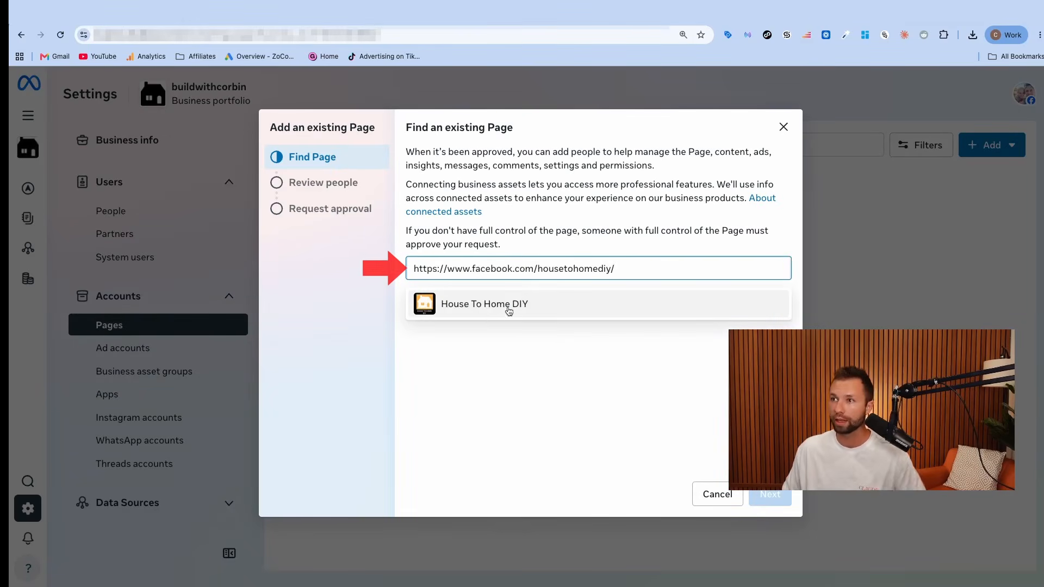
click(485, 306)
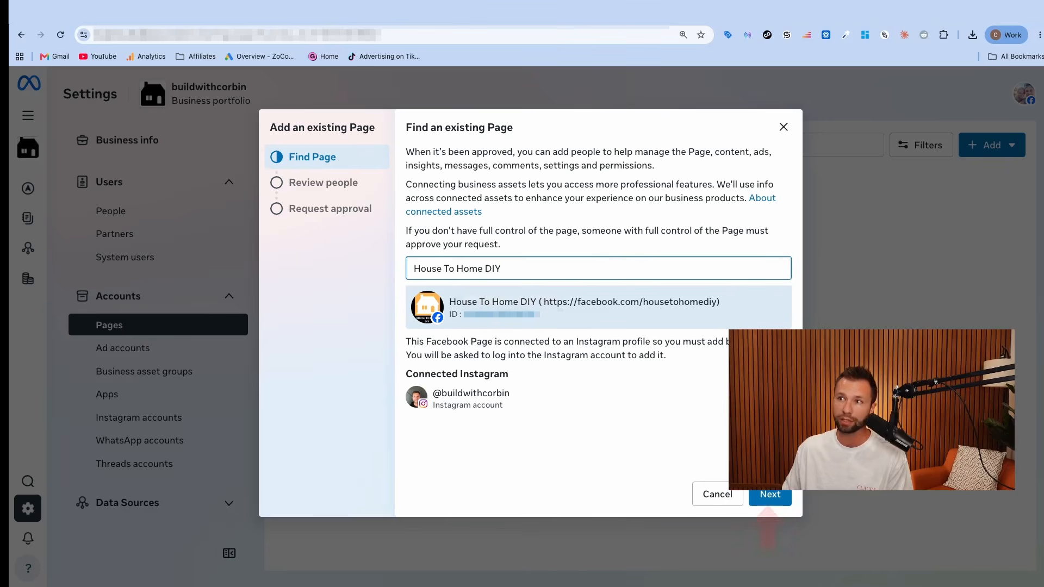
click(770, 493)
click(771, 495)
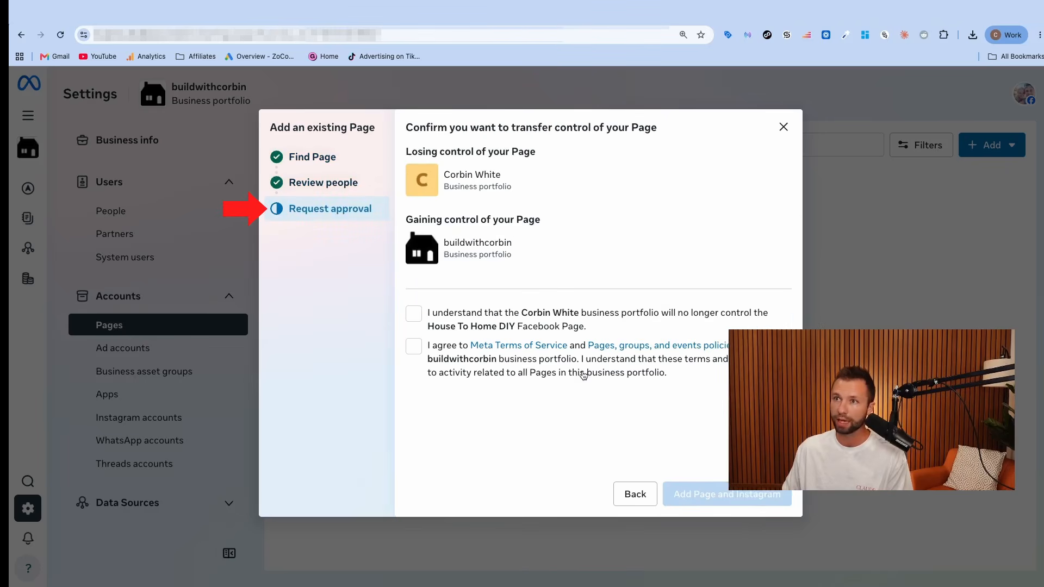
Accept the page transfer and Meta terms, try to add the Page with its connected Instagram account, and close the dialog
click(413, 314)
click(413, 347)
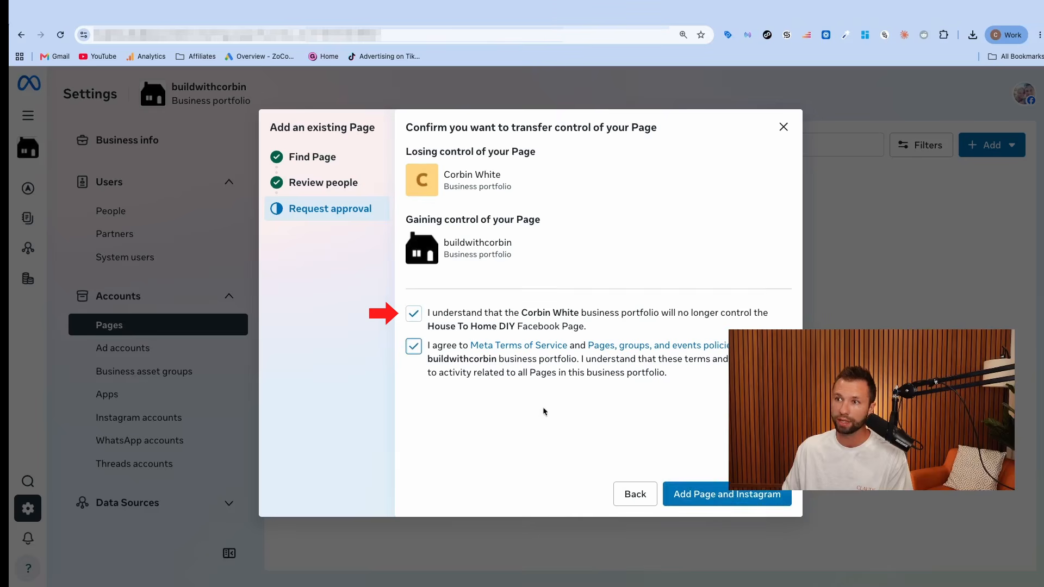
click(729, 494)
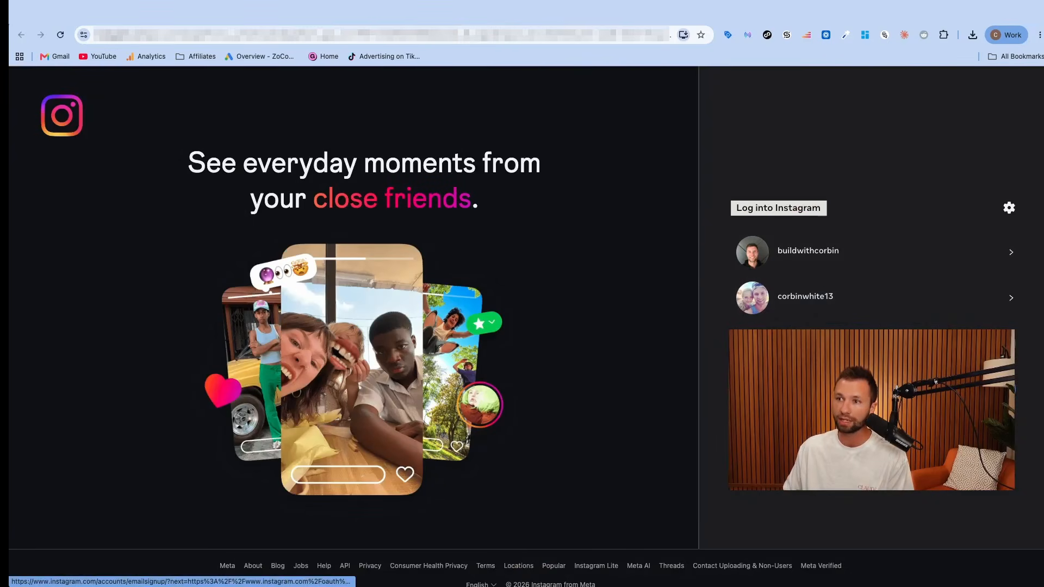
click(855, 255)
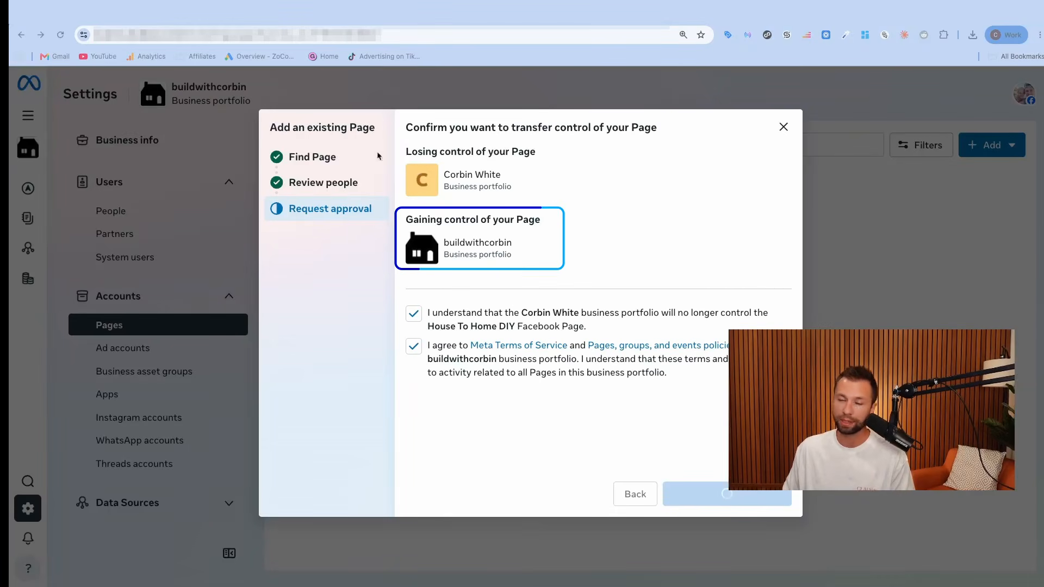
click(783, 128)
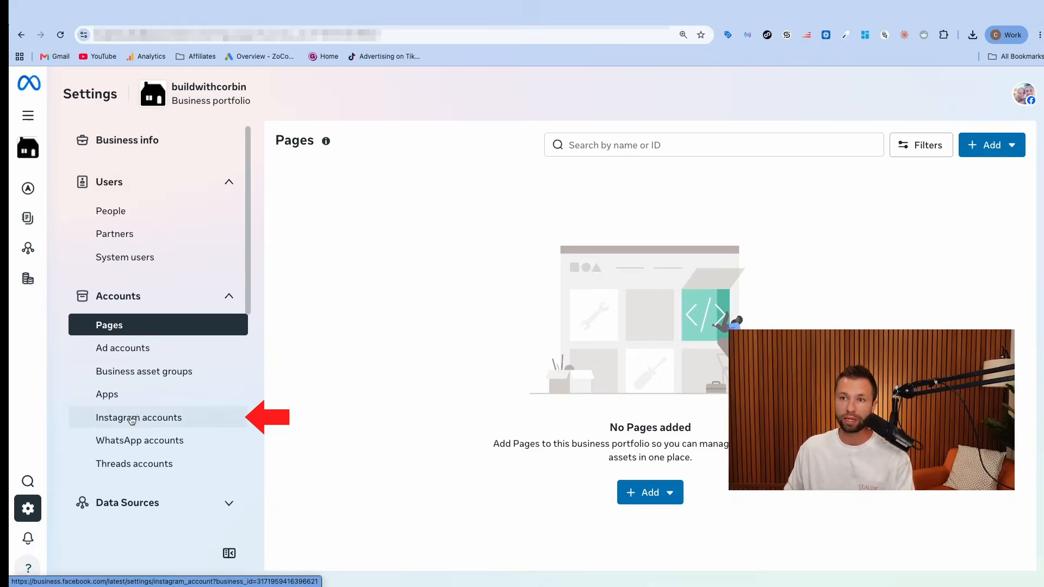
Read the professional-account requirement for adding an Instagram account to the portfolio
click(81, 397)
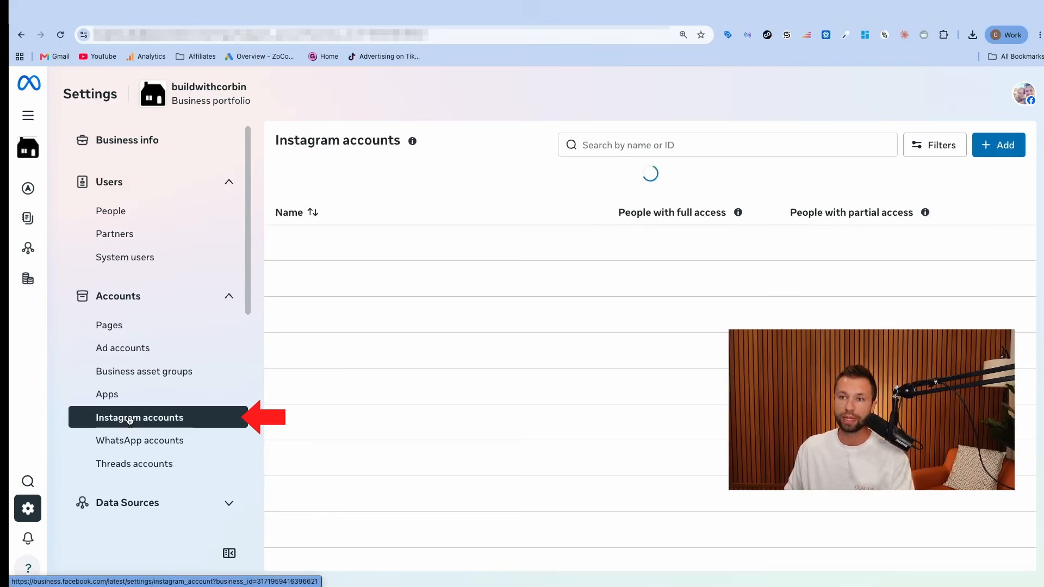
click(653, 496)
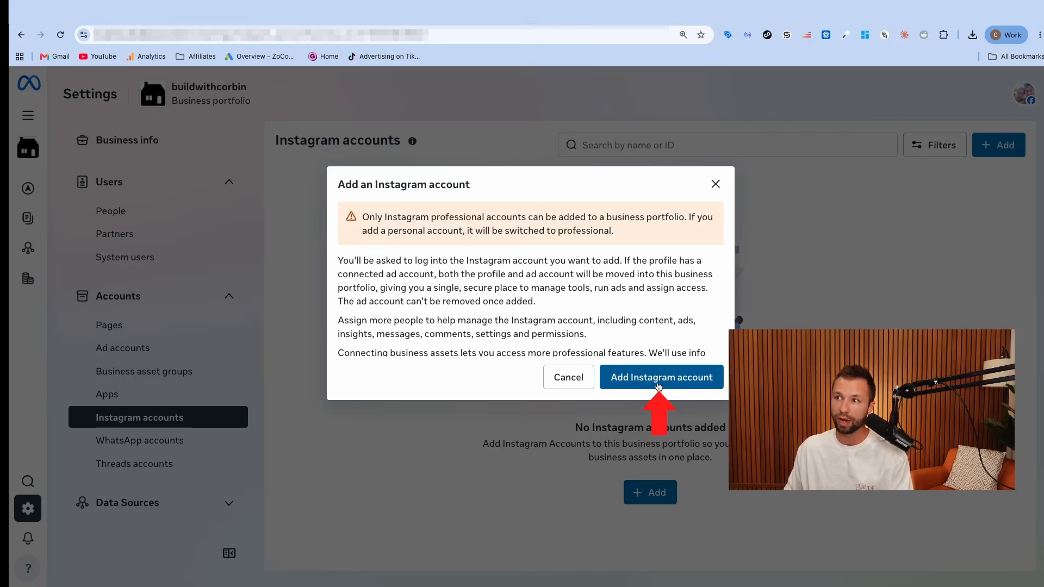
mouse_move(362, 217)
mouse_down()
mouse_move(688, 222)
mouse_move(677, 234)
mouse_move(576, 233)
mouse_move(611, 235)
mouse_up()
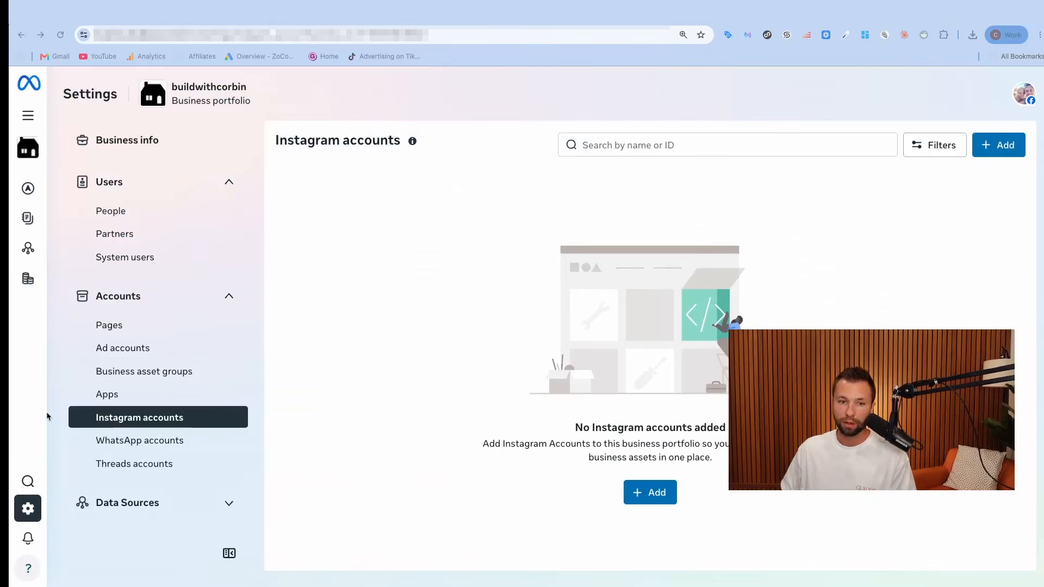
click(365, 371)
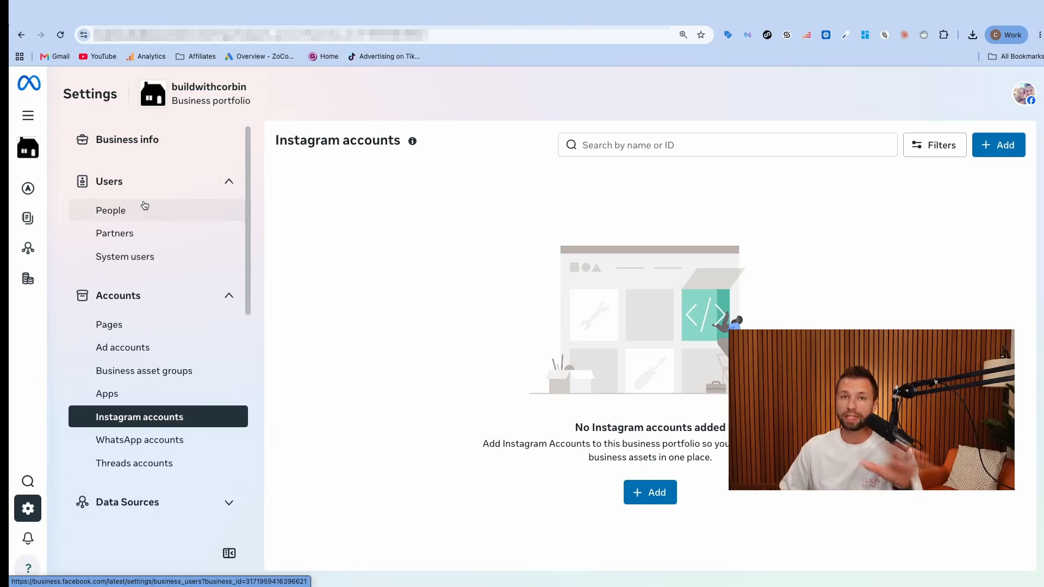
Start a new ad account in the portfolio named House To Home DIY, with the America/Phoenix time zone and US Dollars currency
click(126, 351)
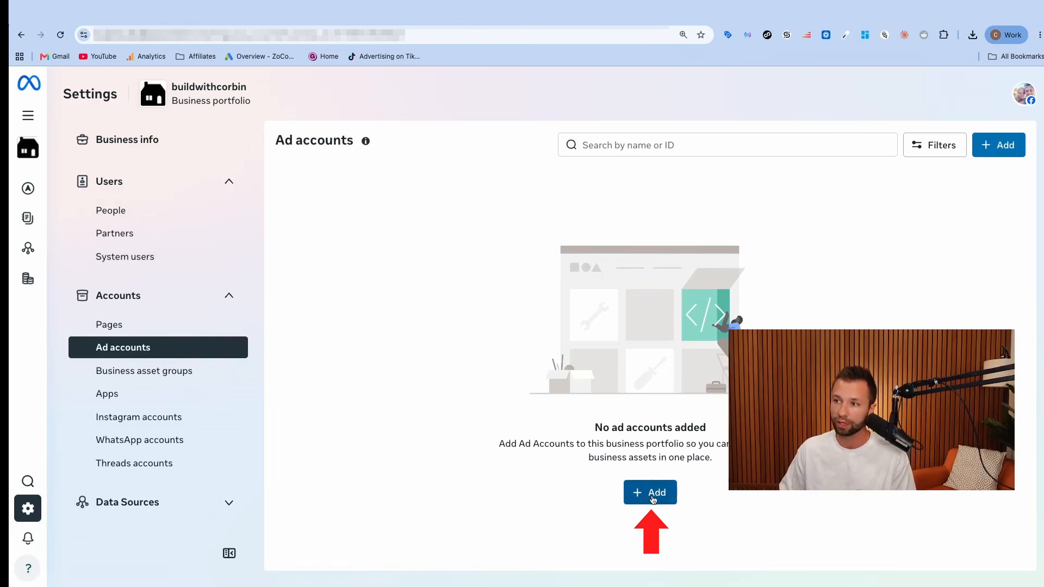
click(653, 495)
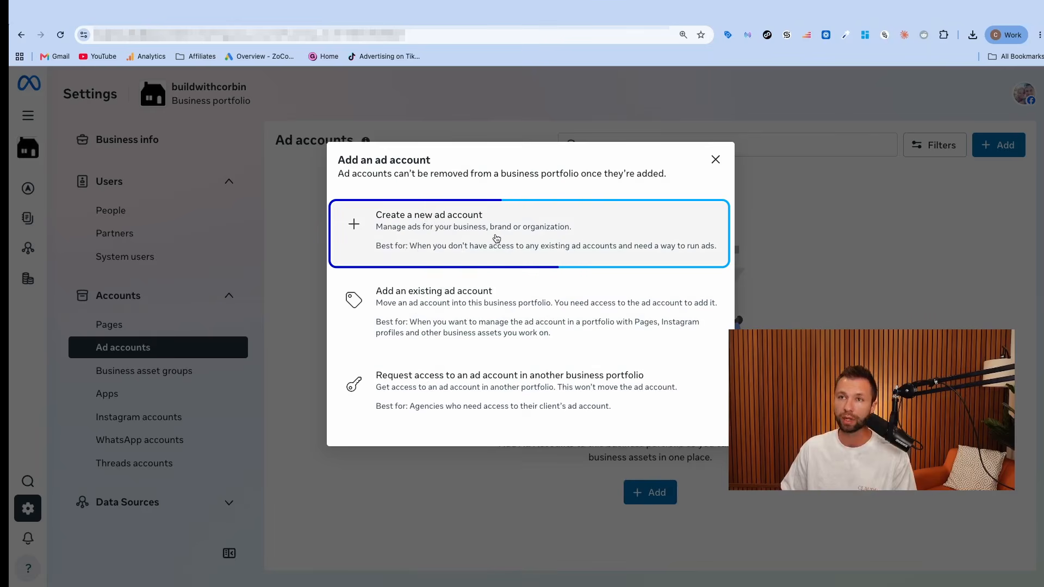
click(505, 237)
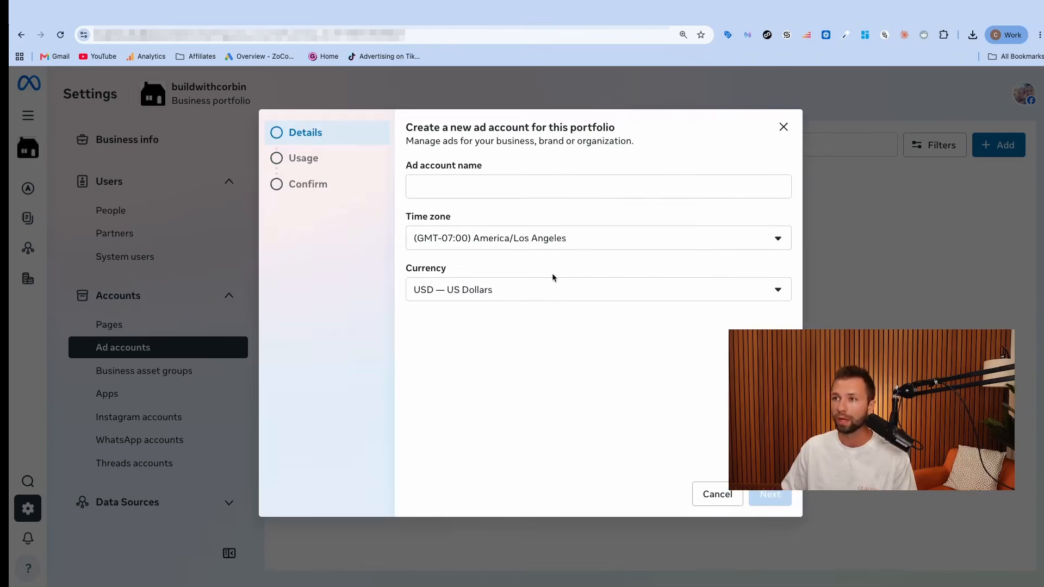
drag(492, 221, 477, 206)
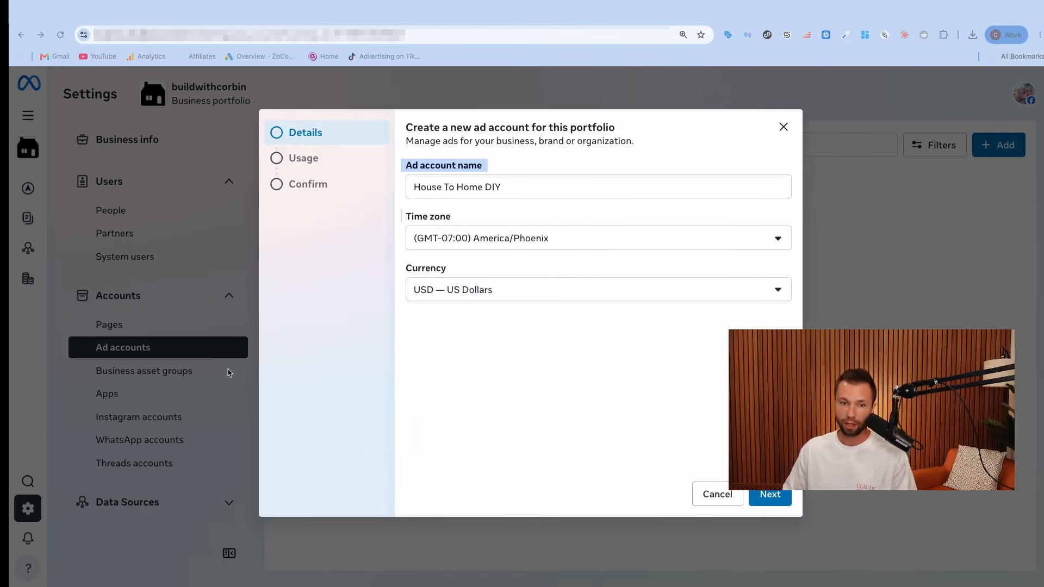
drag(405, 216, 498, 246)
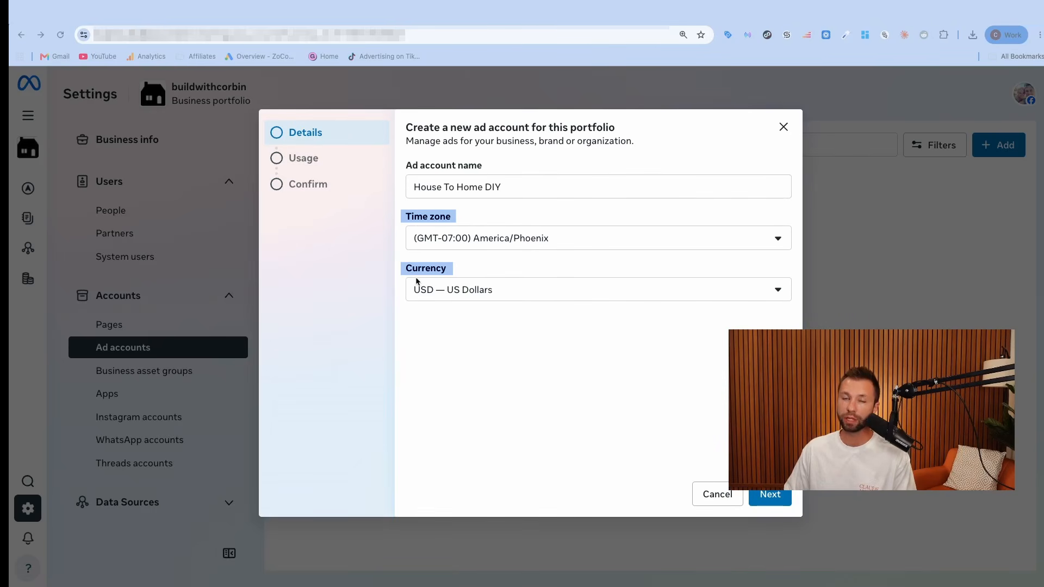
click(385, 138)
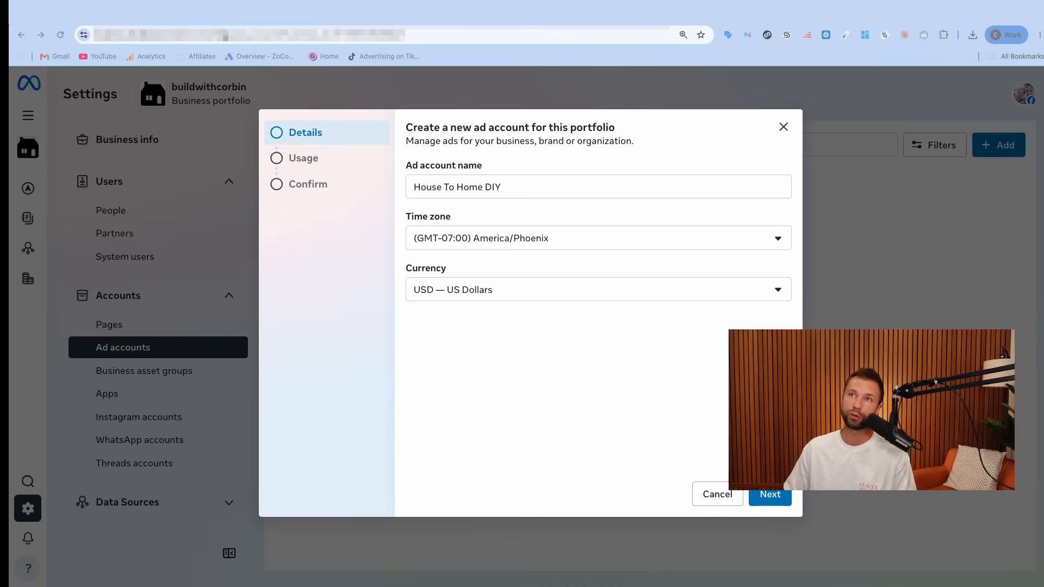
Switch to the Google Docs checklist and check off adding the ad account, naming it, and setting its time zone and currency
click(159, 15)
click(353, 300)
click(353, 312)
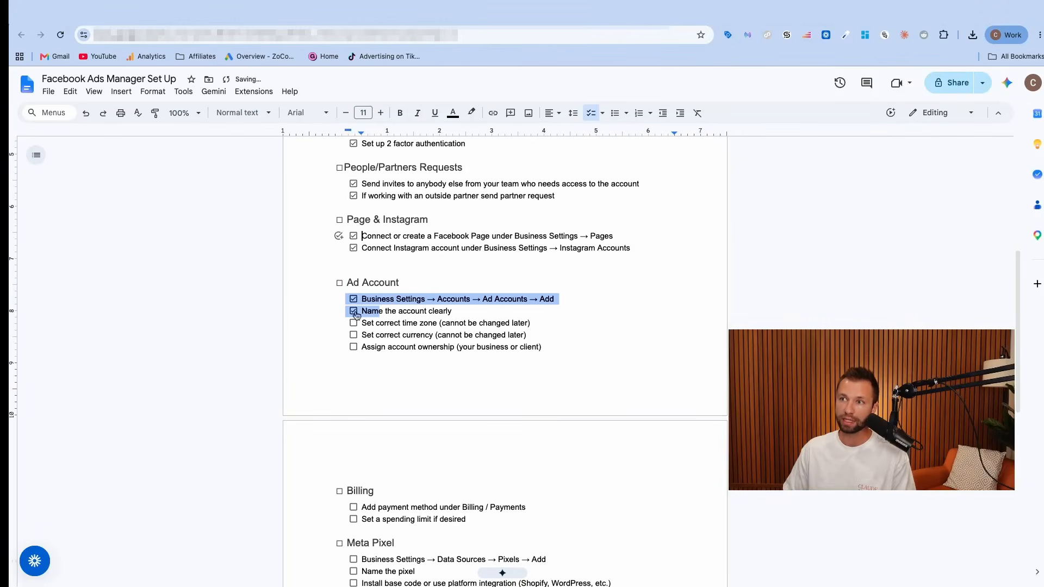
click(354, 323)
click(354, 336)
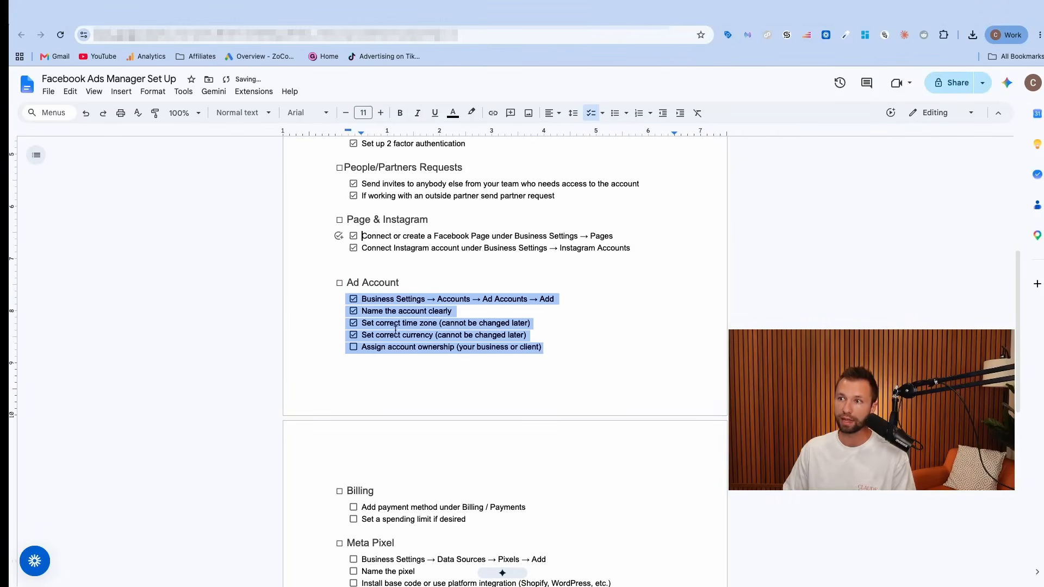
Return to the Meta ad account setup, assign its use to My business, agree to the Meta terms and create the account
click(255, 15)
click(770, 495)
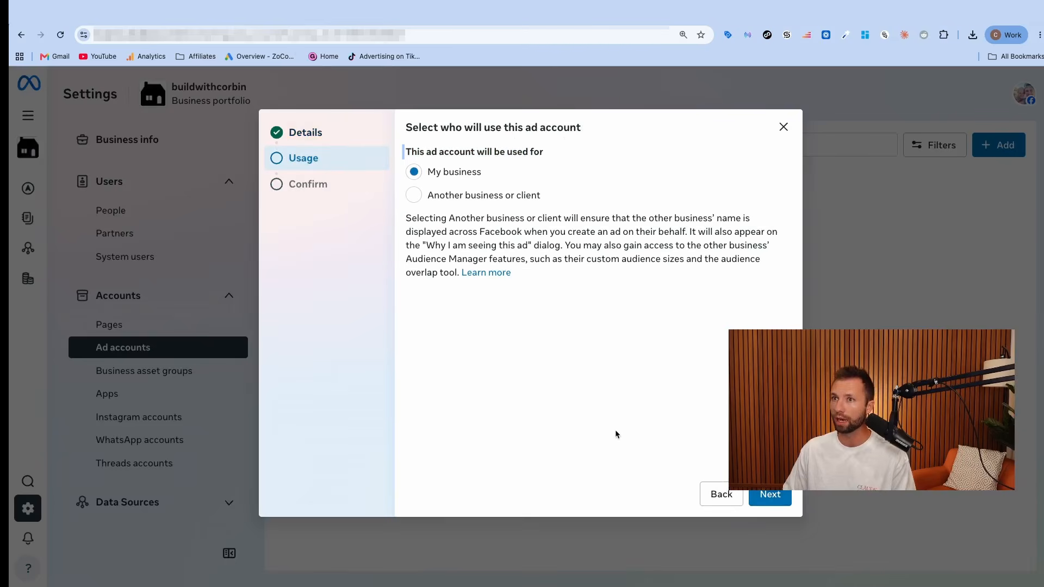
drag(530, 151, 419, 164)
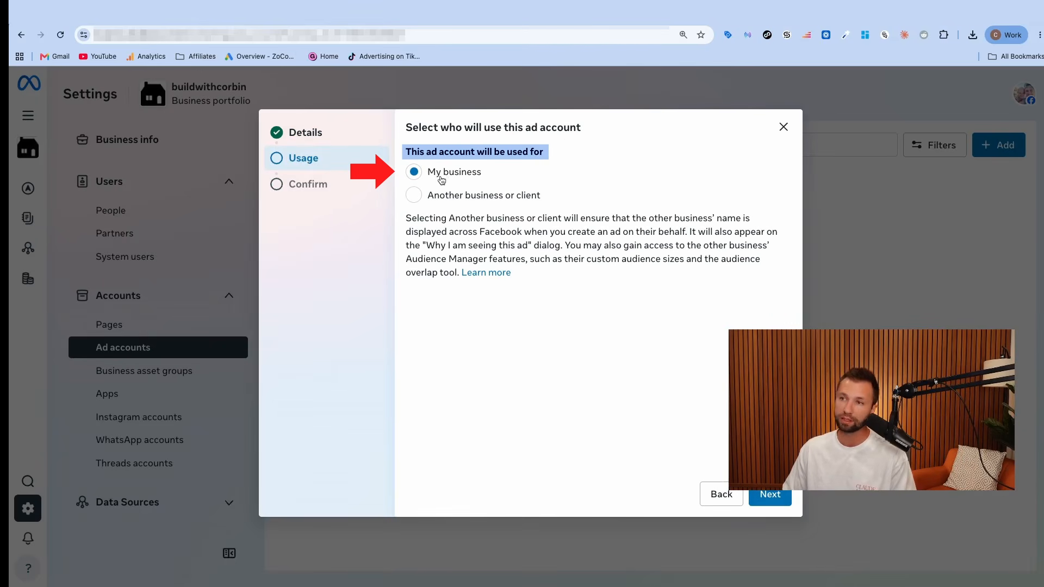
click(771, 496)
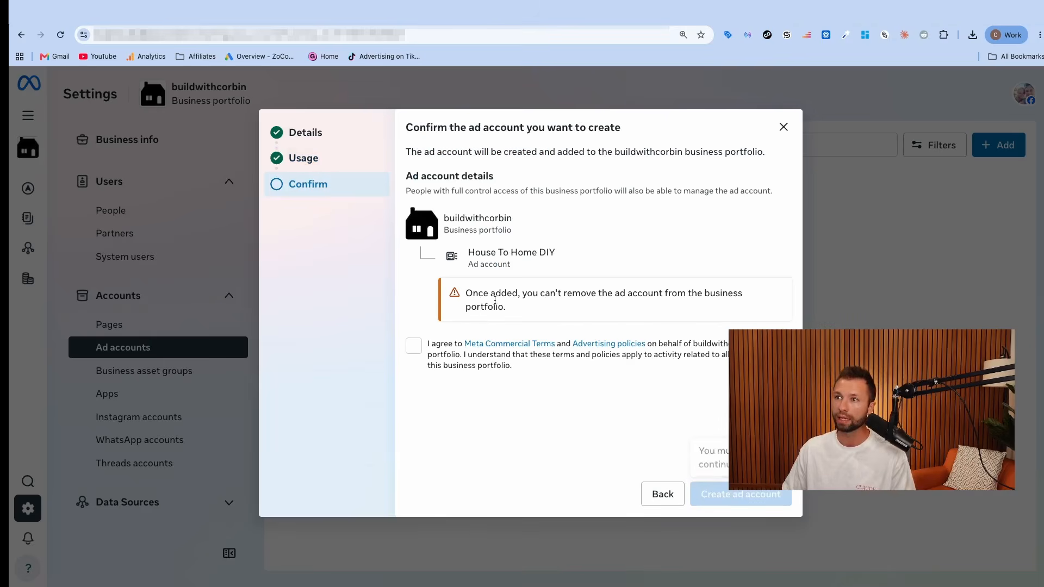
click(414, 346)
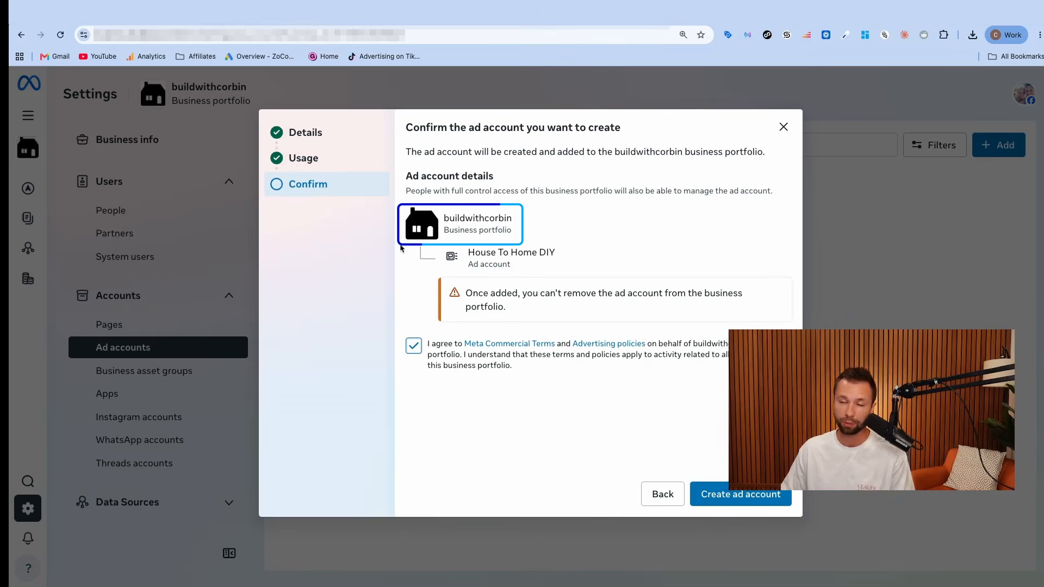
click(744, 498)
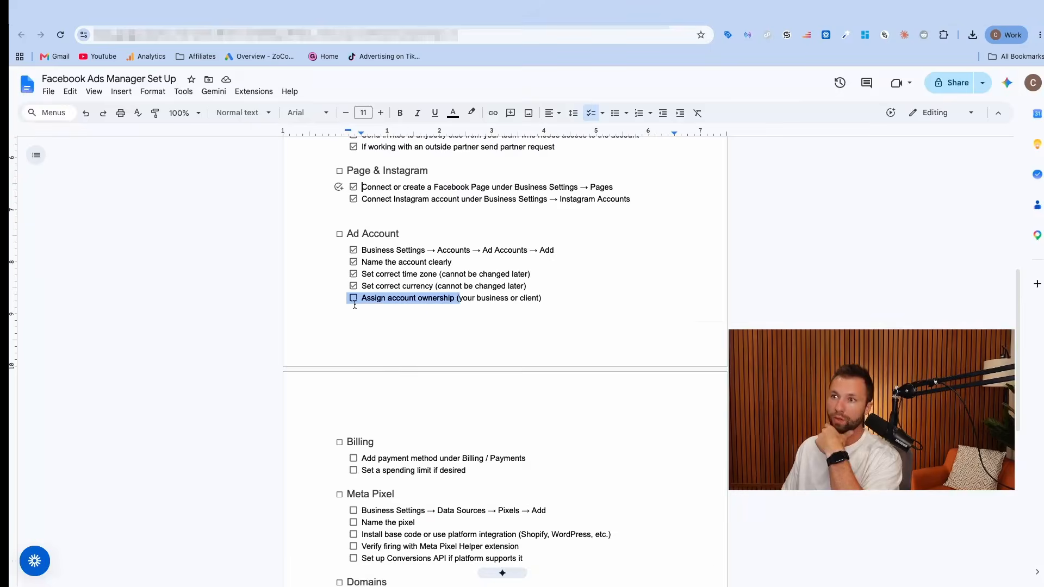
Check off Assign account ownership in the checklist and open the payment info option for the new ad account
drag(460, 298, 543, 298)
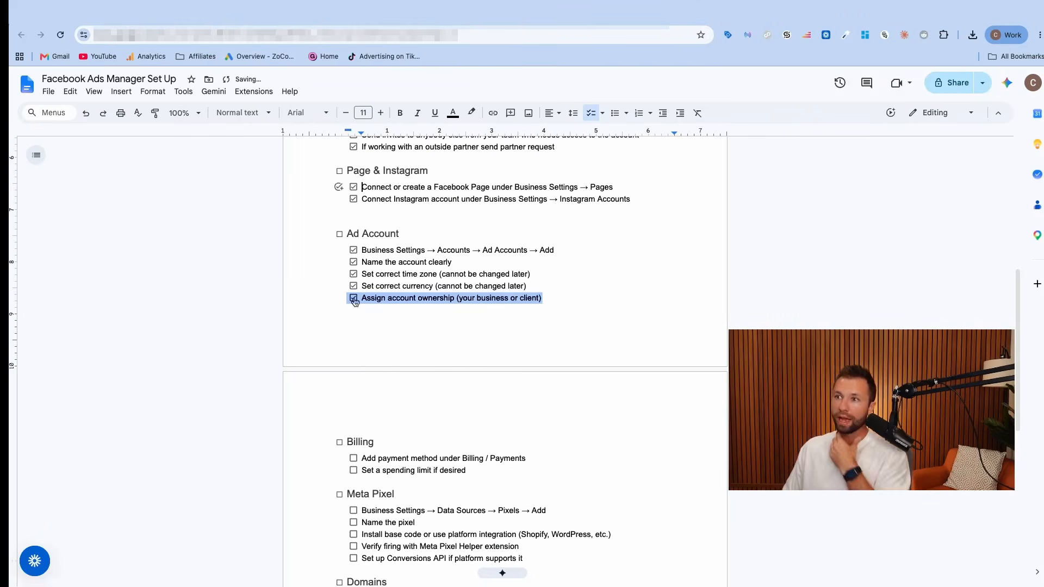
scroll(396, 386, down, 2)
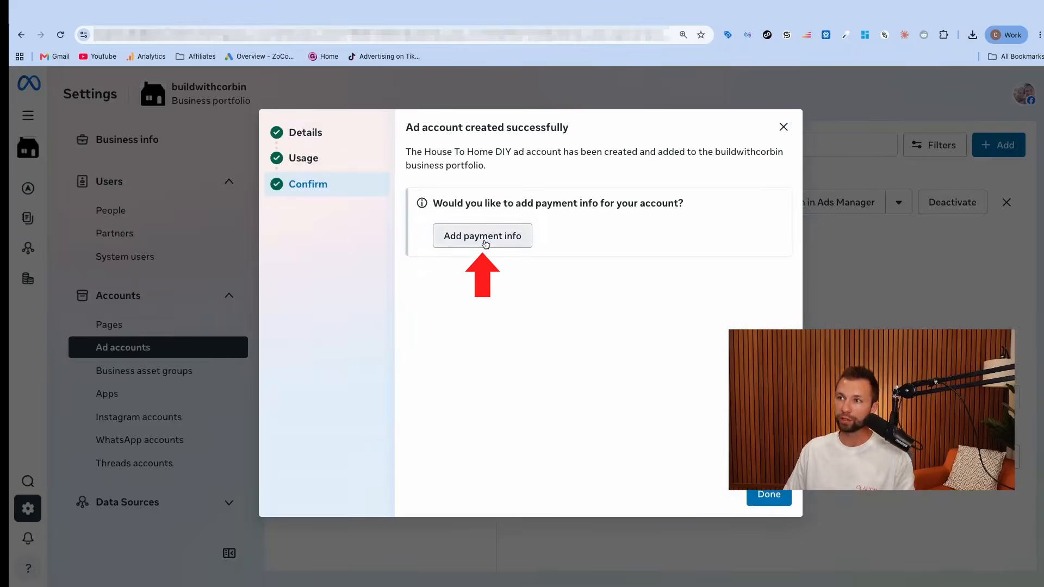
click(485, 245)
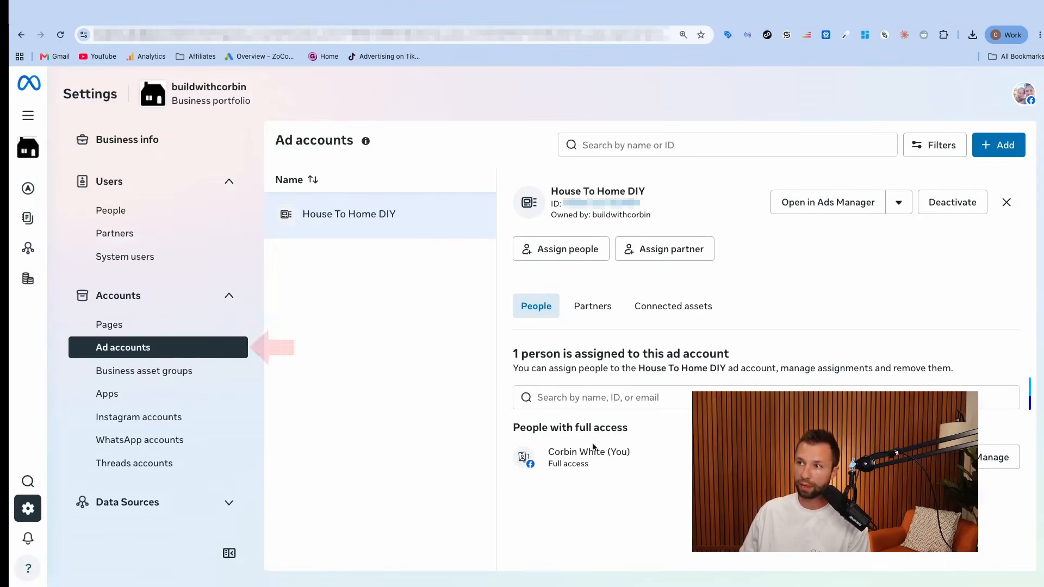
Assign the invited team member to the House To Home DIY ad account with full access to manage ad accounts
click(556, 252)
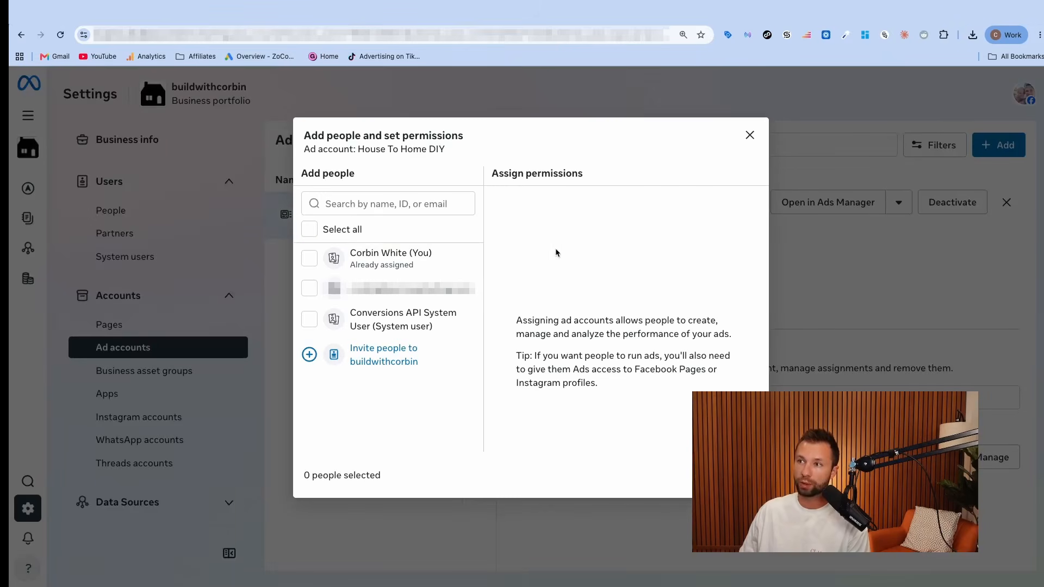
click(310, 290)
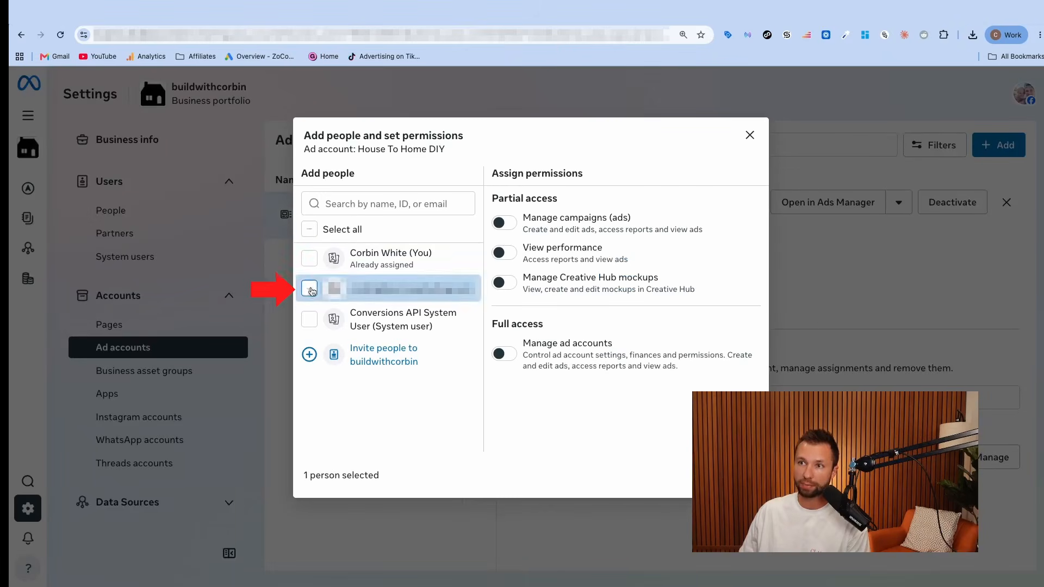
click(502, 354)
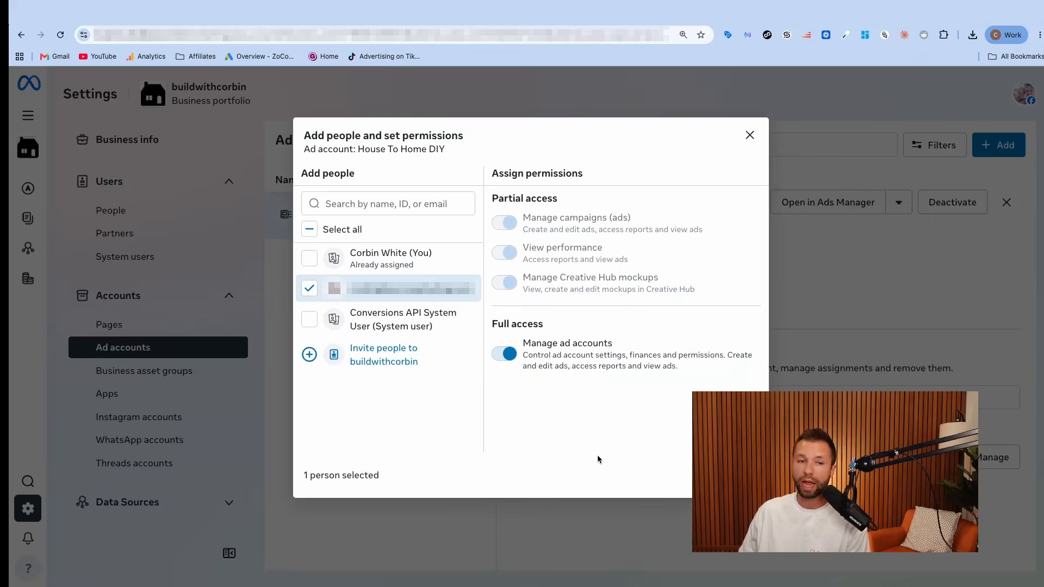
click(733, 475)
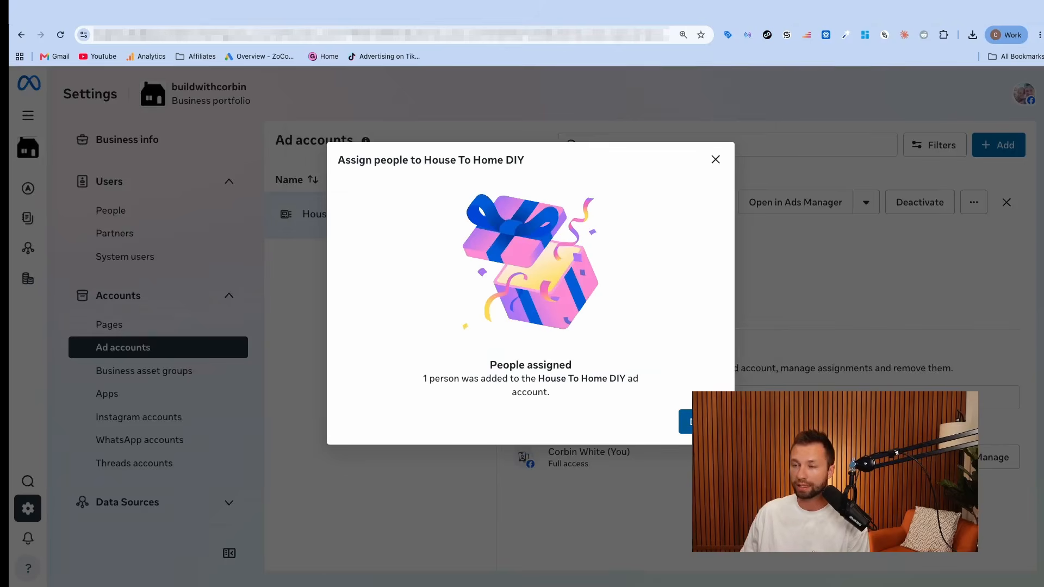
click(701, 422)
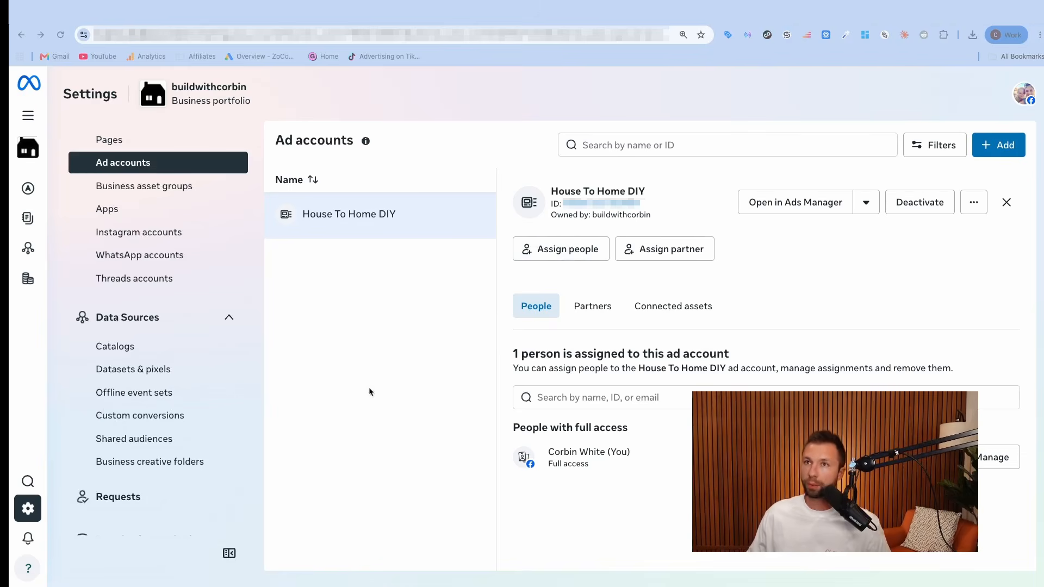
Start a new dataset under the portfolio's Datasets & pixels and name it Pixel Demo
click(156, 373)
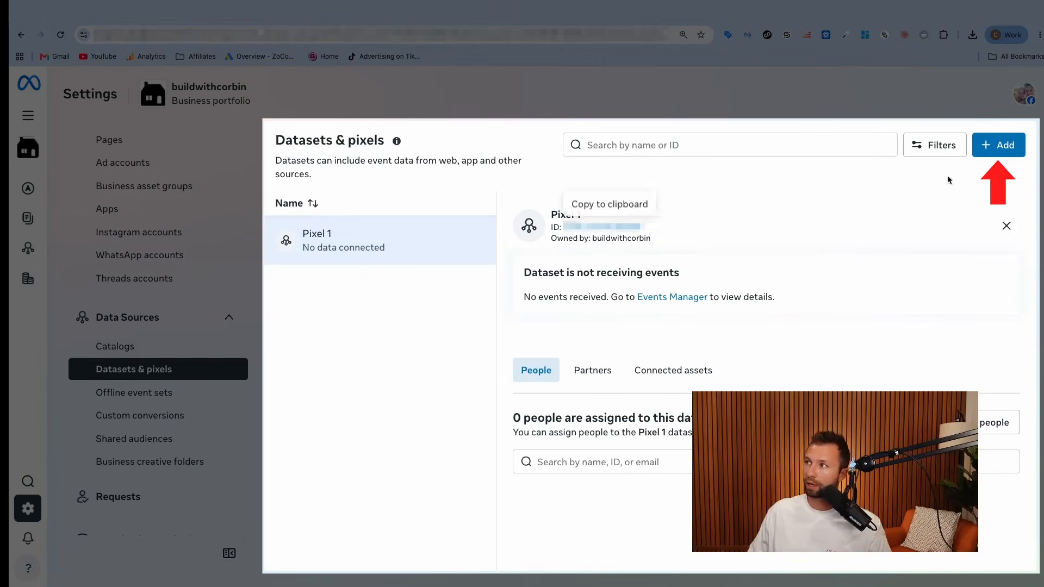
click(999, 145)
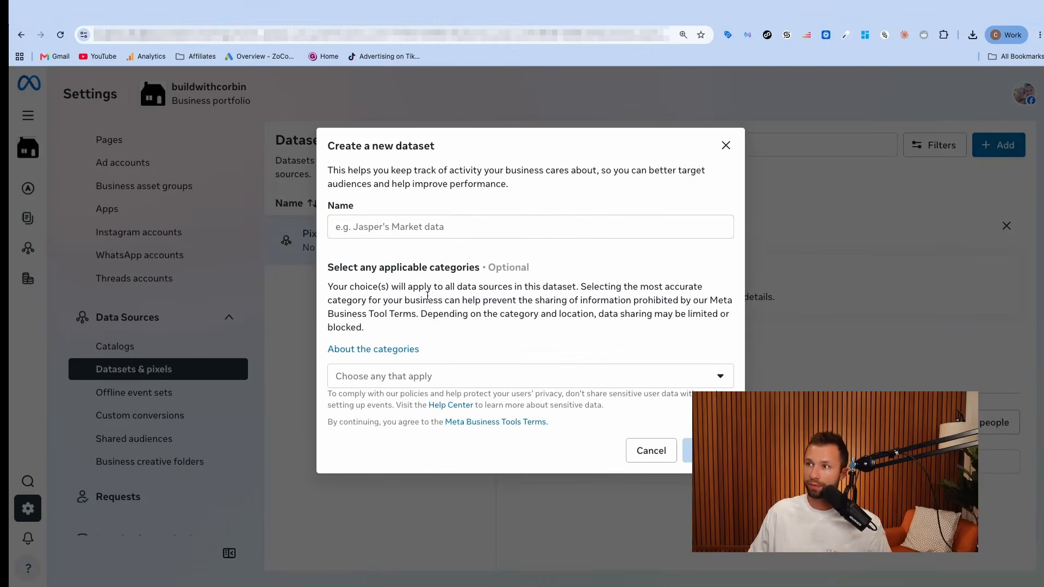
click(396, 227)
text(P)
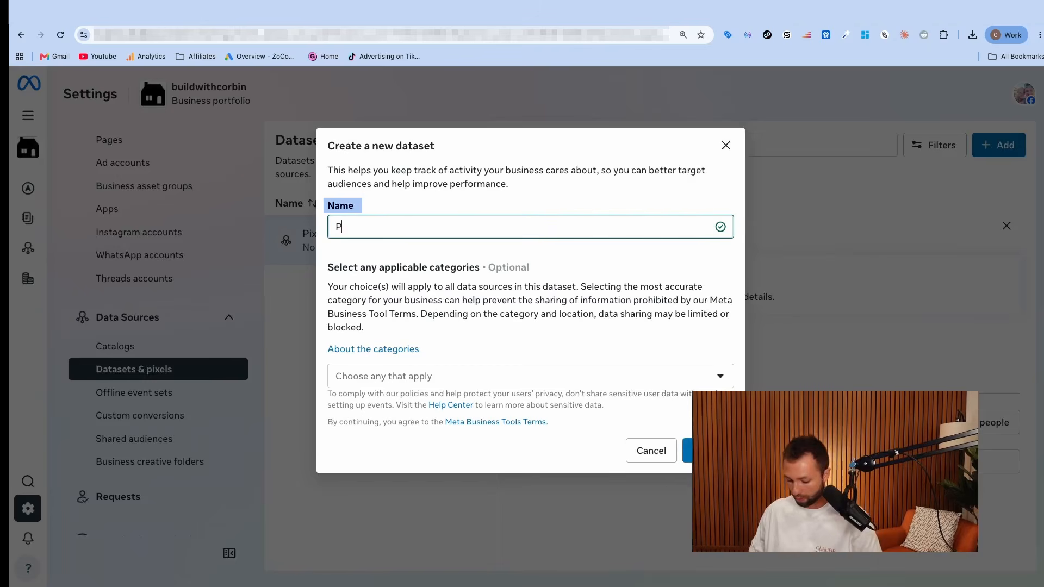
text(ixel Demo)
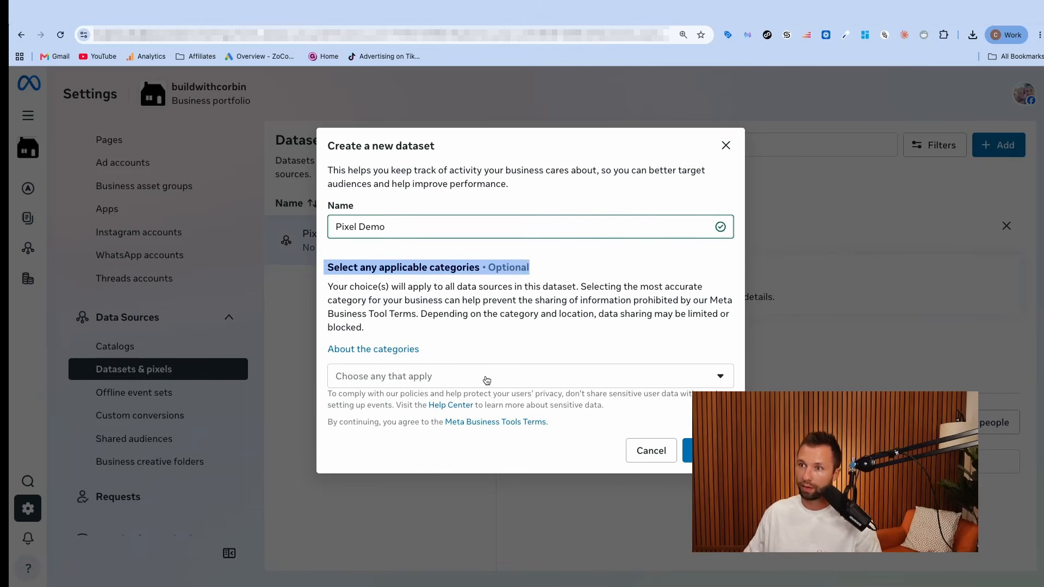
Review the optional categories without choosing any, then create the dataset connected to the House To Home DIY ad account
click(463, 378)
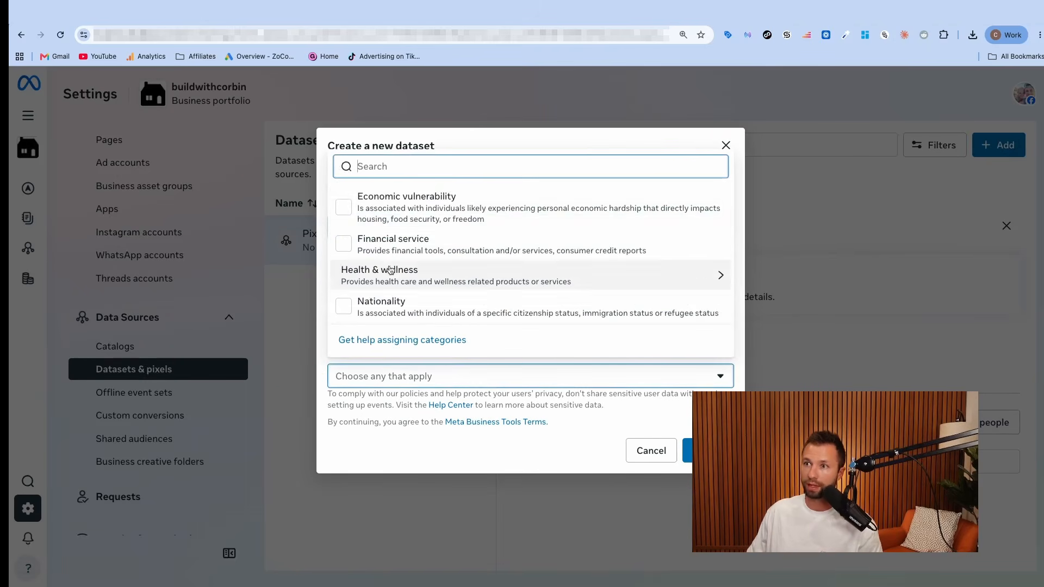
scroll(388, 304, down, 2)
scroll(389, 307, down, 3)
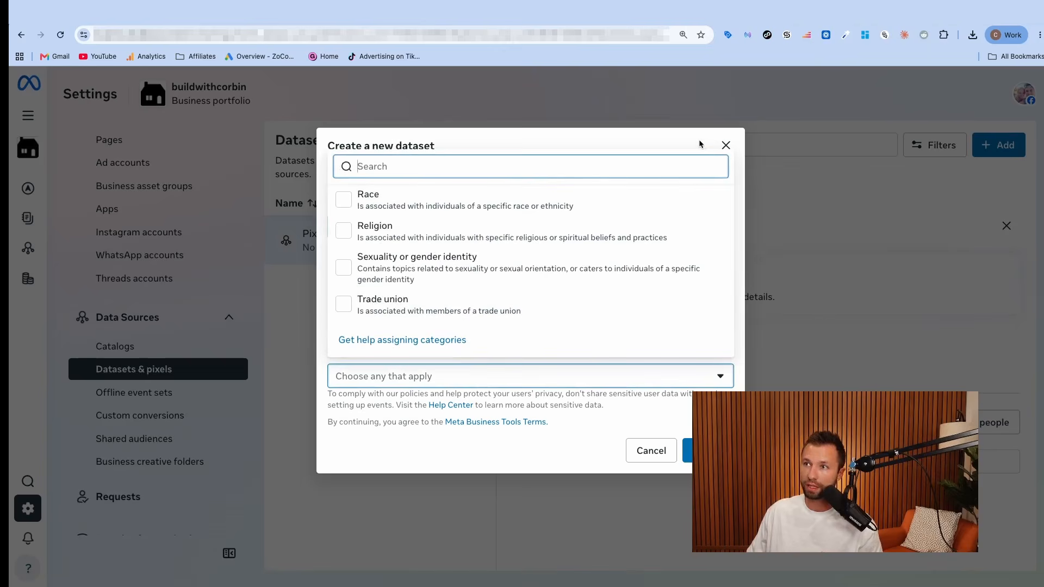
click(727, 147)
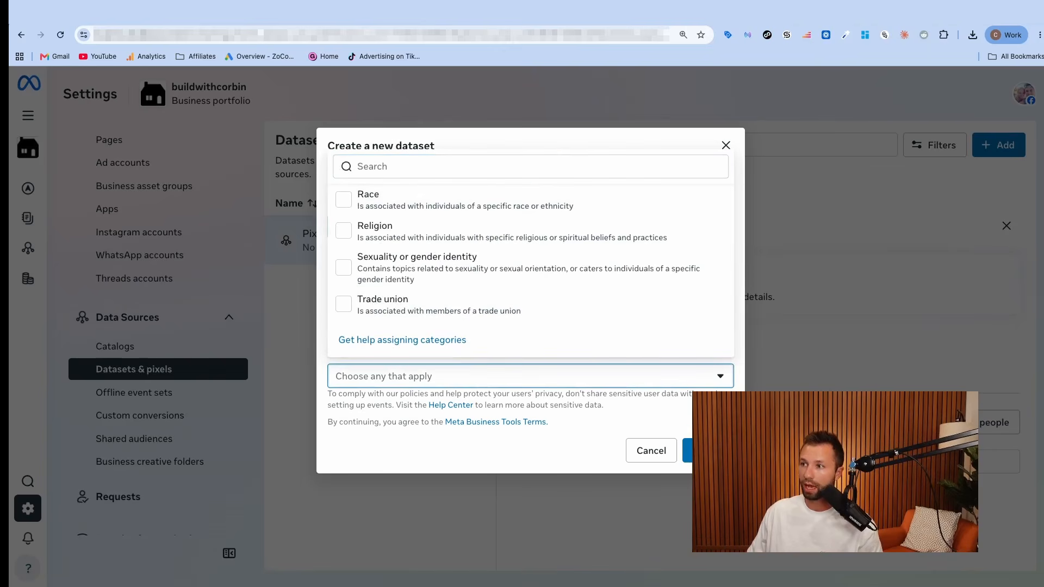
click(708, 450)
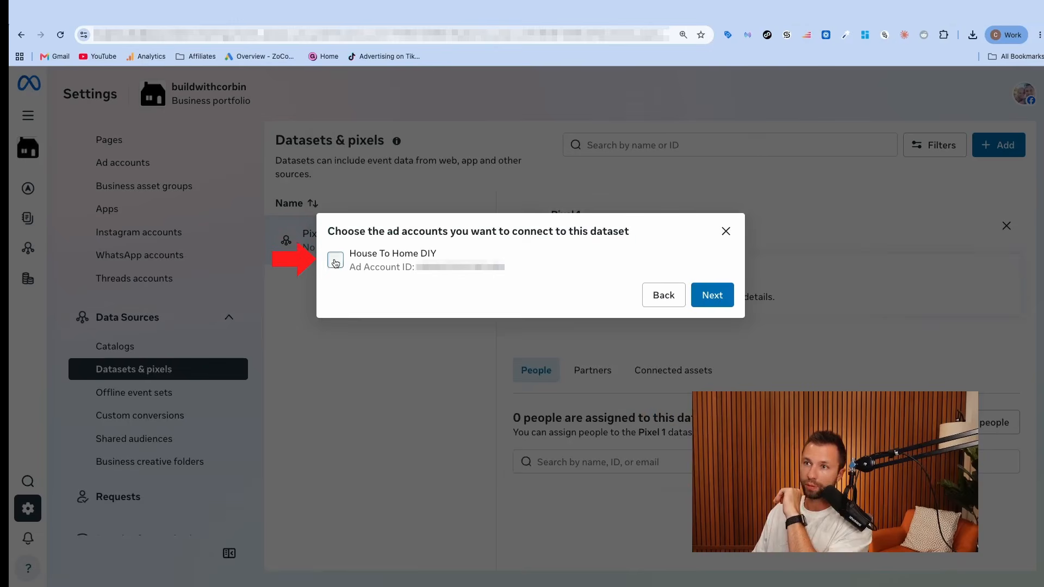
click(713, 296)
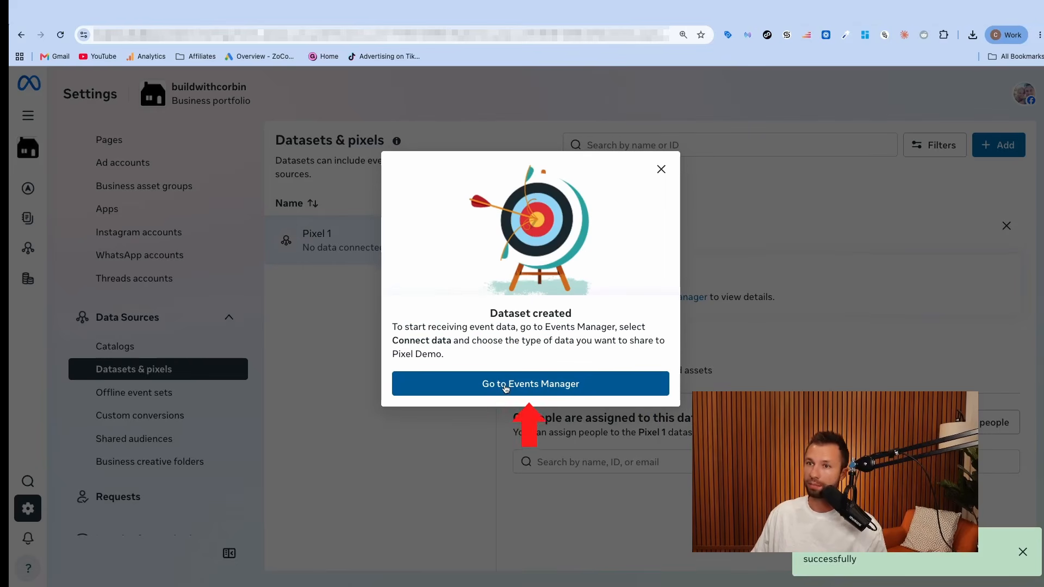
Open Pixel Demo in Events Manager and start its Meta Pixel setup with the option to add the code to the website yourself
click(506, 385)
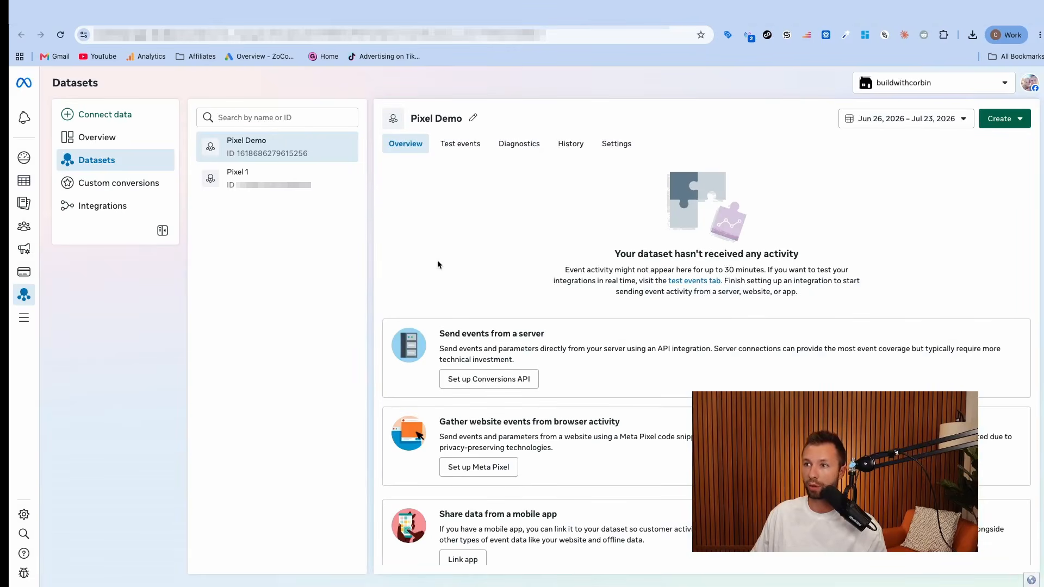
scroll(563, 365, down, 2)
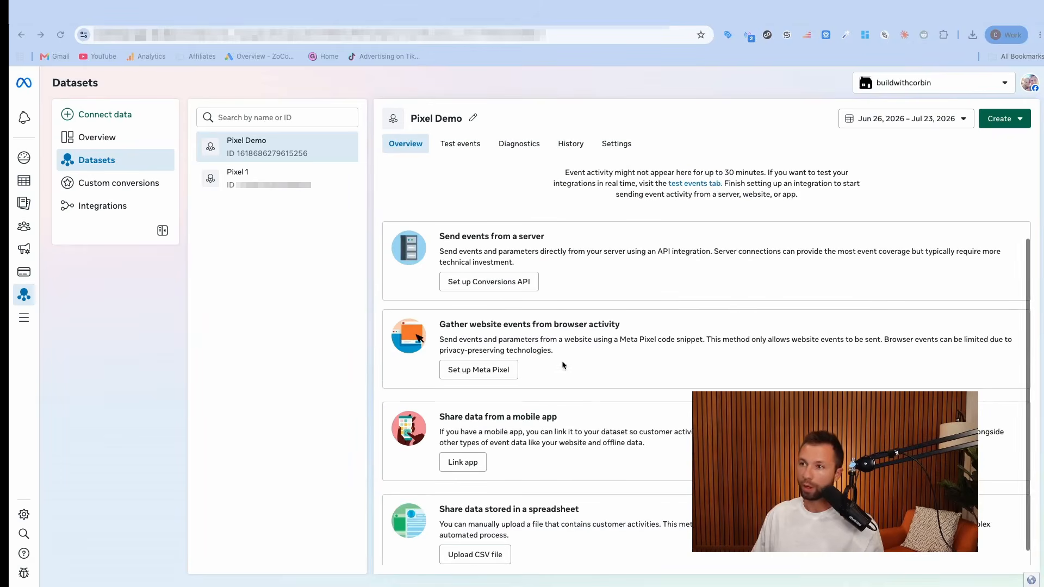
click(484, 370)
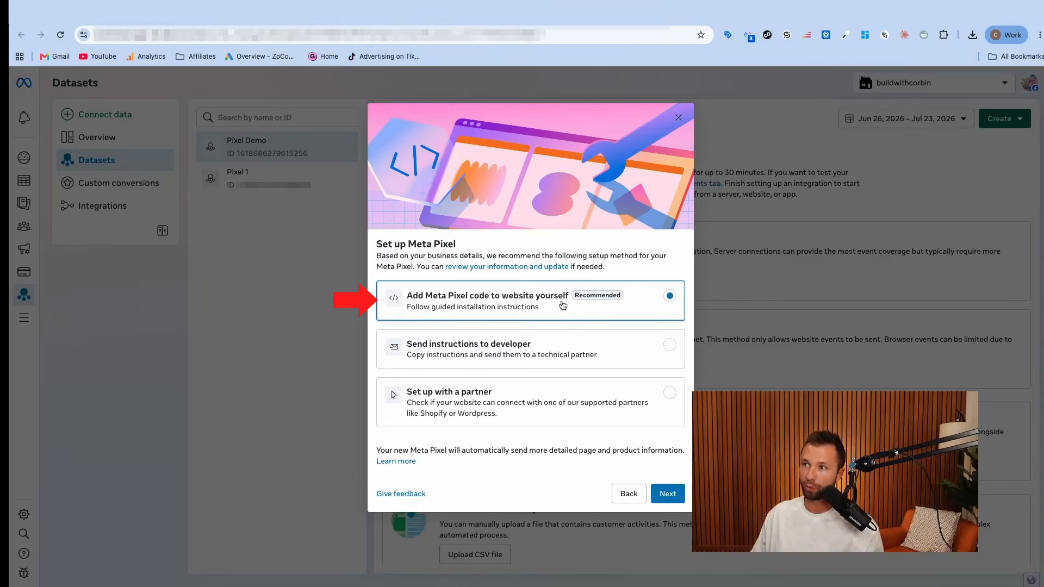
click(537, 356)
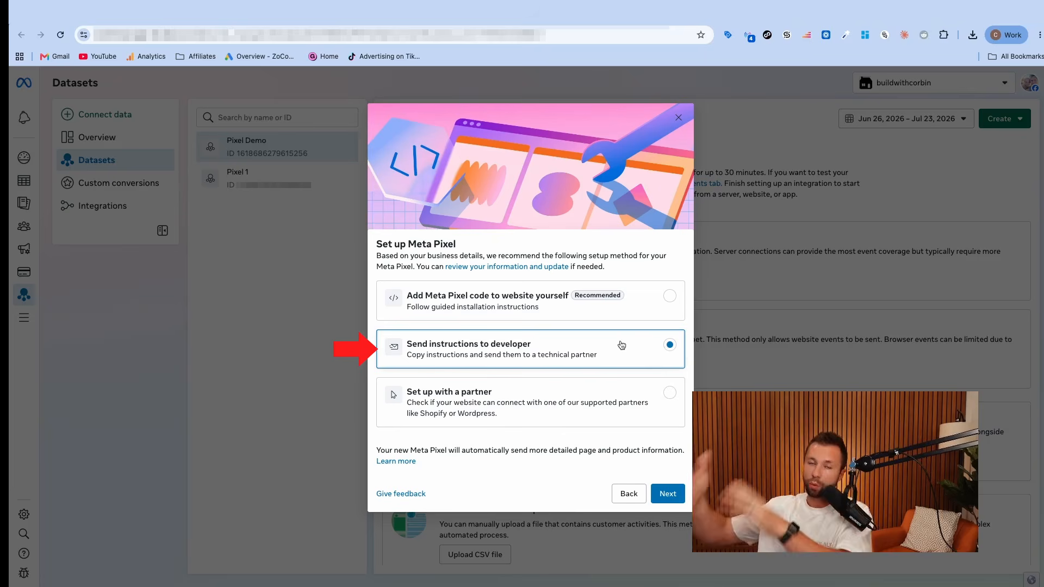
click(656, 301)
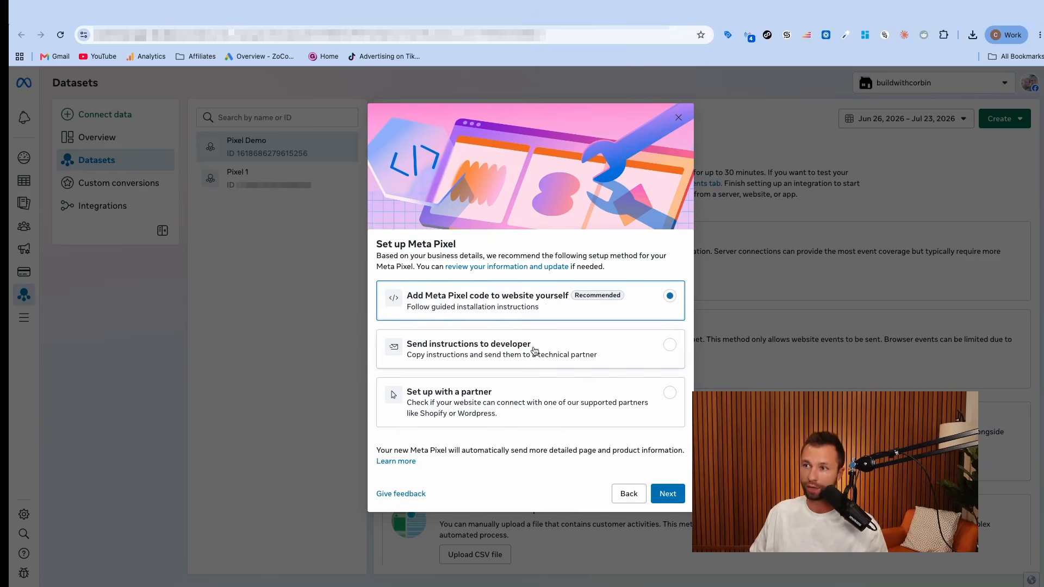
View the Meta Pixel base code for manual installation, and return to the choice of setup method
click(668, 494)
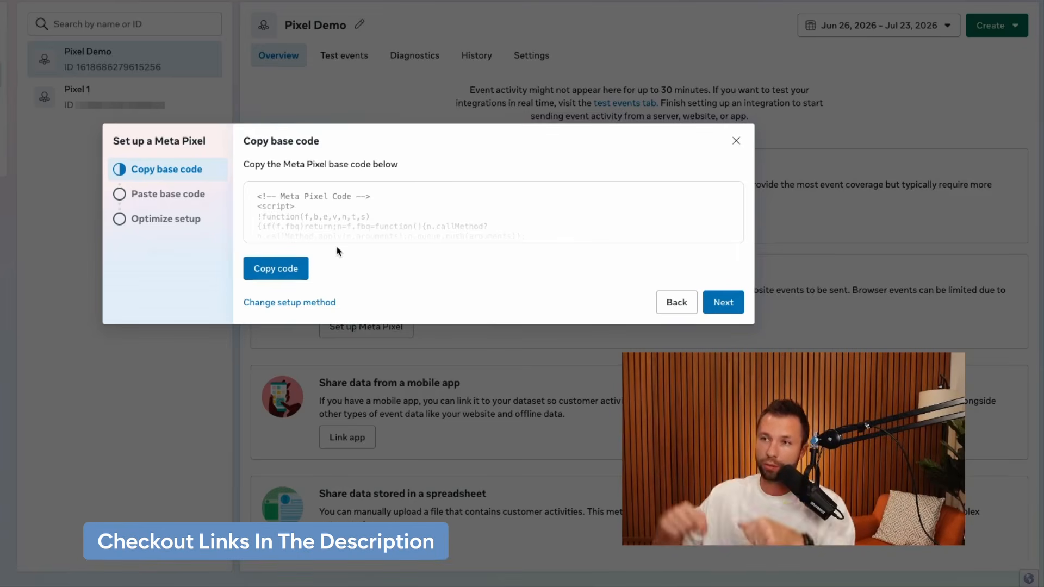
click(677, 303)
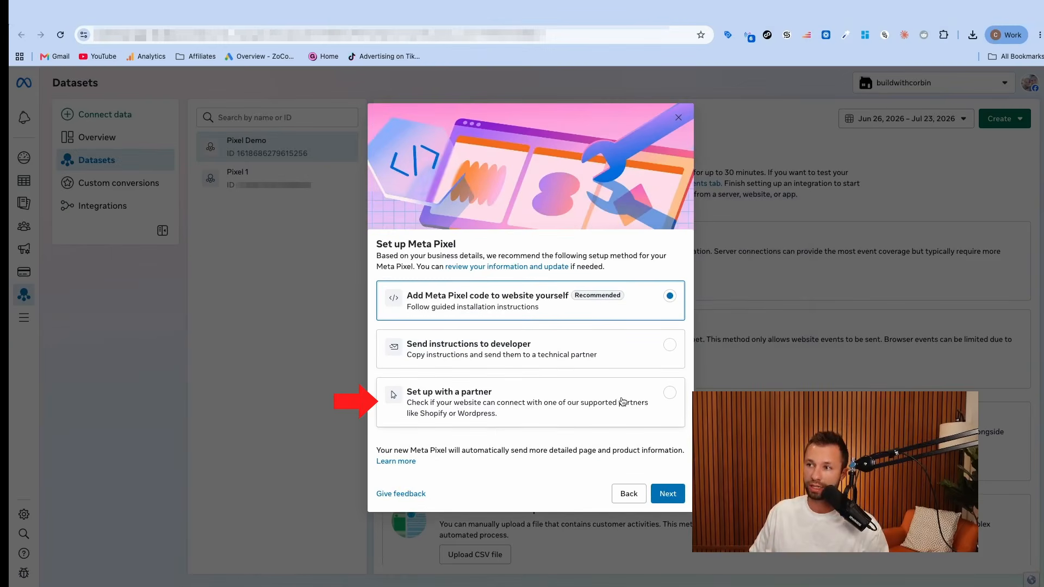
Choose partner setup for the Meta Pixel with Shopify as the platform, and tick off a Meta Pixel item in the setup checklist
click(623, 402)
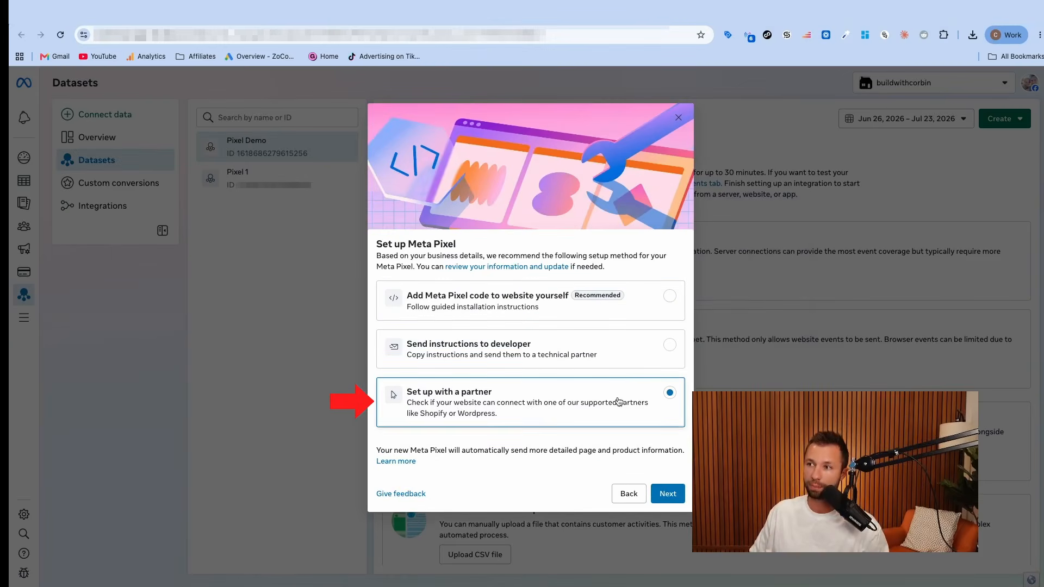
click(668, 493)
scroll(471, 294, down, 10)
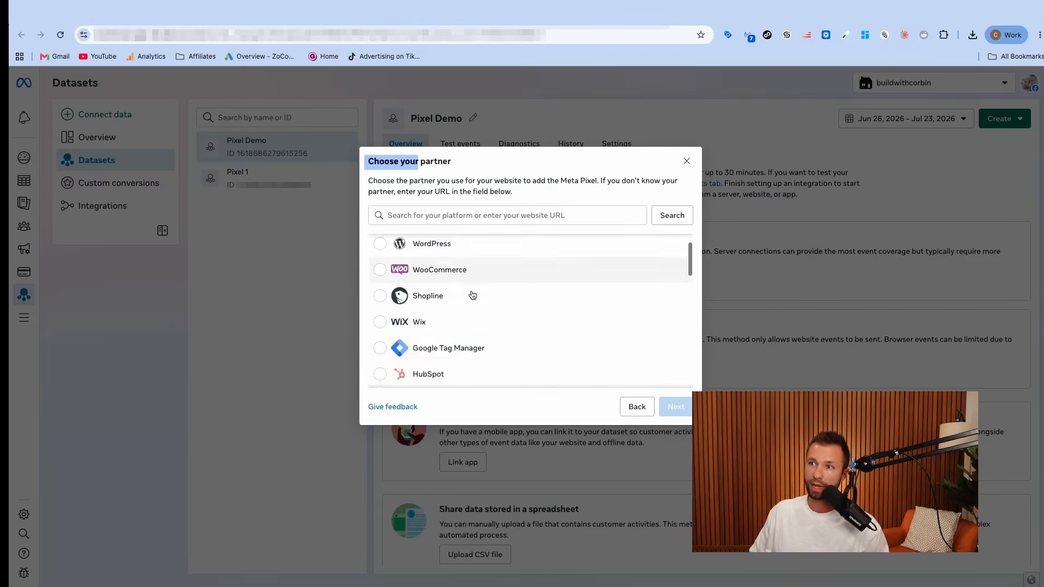
scroll(473, 295, up, 10)
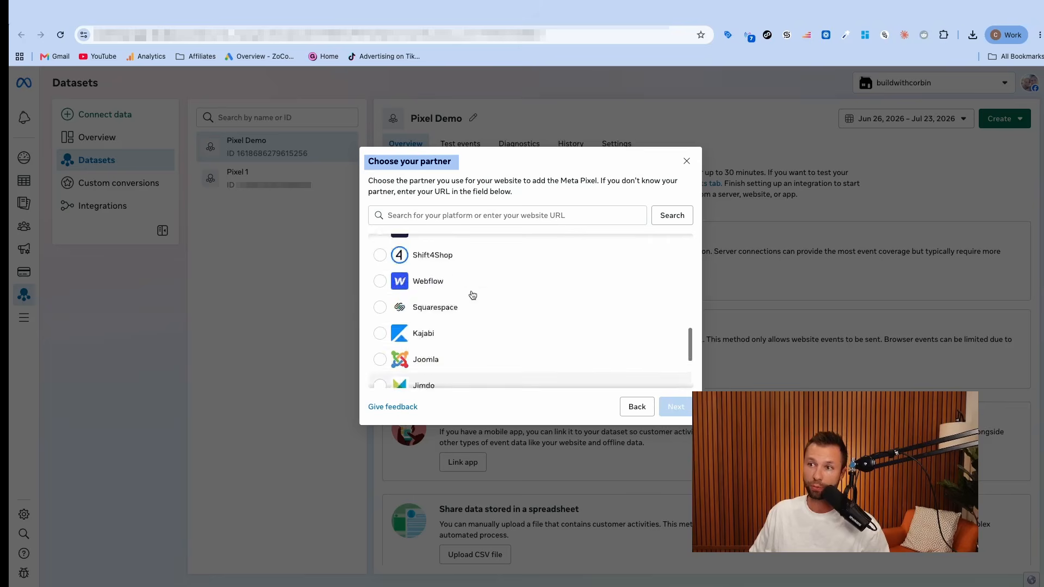
click(380, 247)
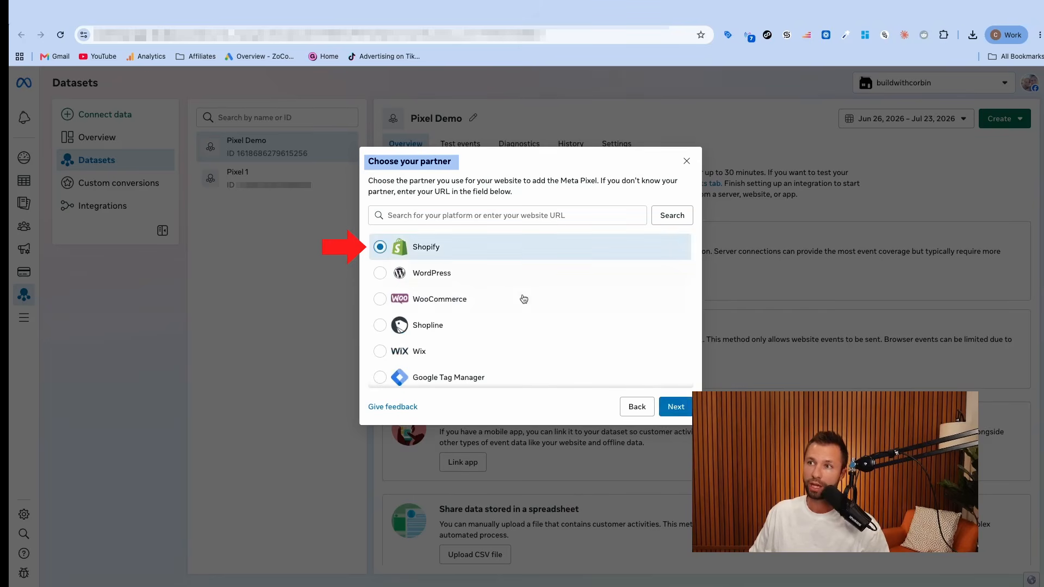
click(676, 407)
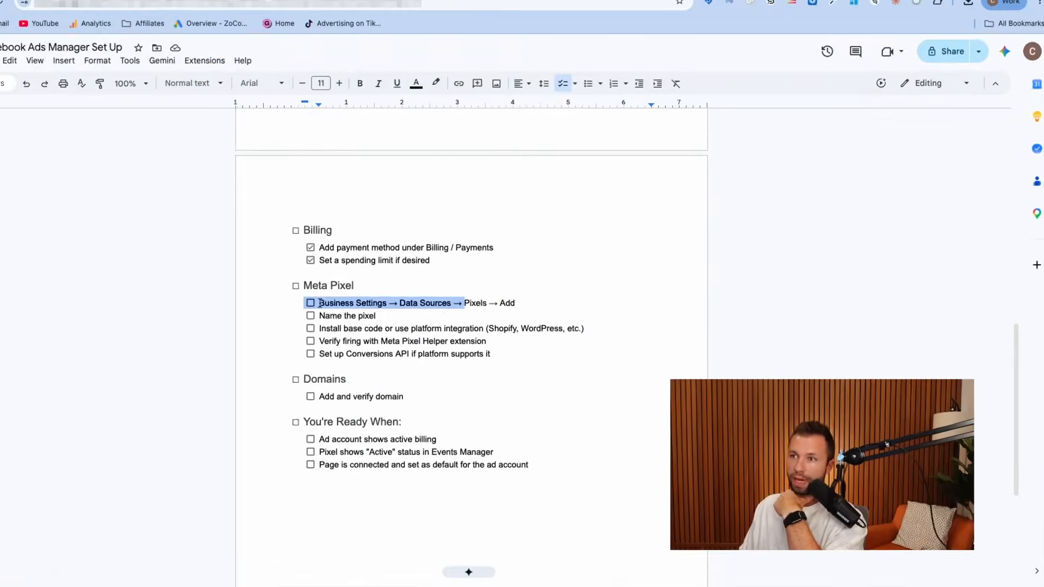
click(352, 332)
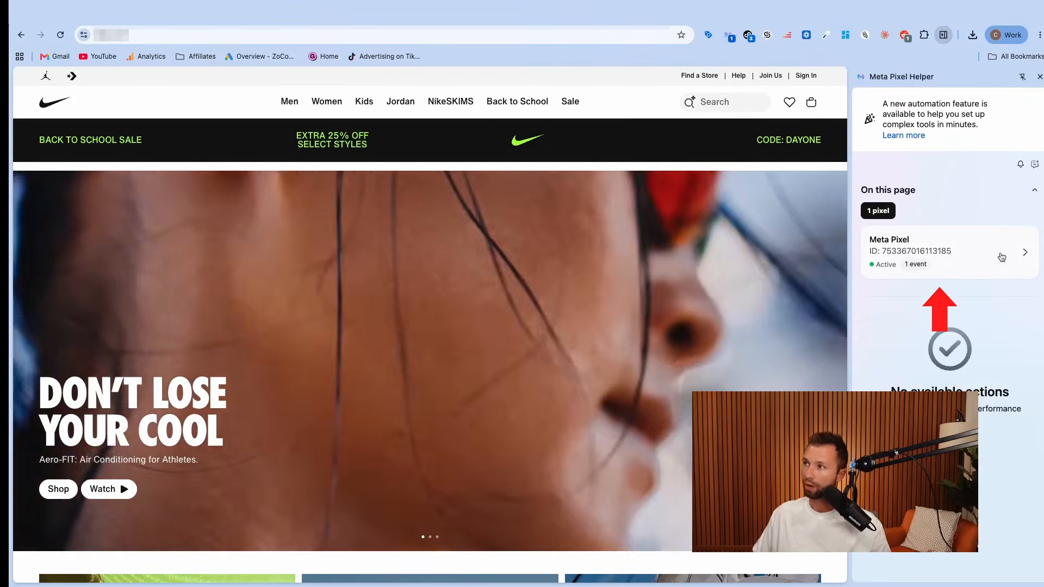
Inspect the Meta Pixel's events in Meta Pixel Helper on Nike's homepage, and open the site's Running shop page
click(1002, 256)
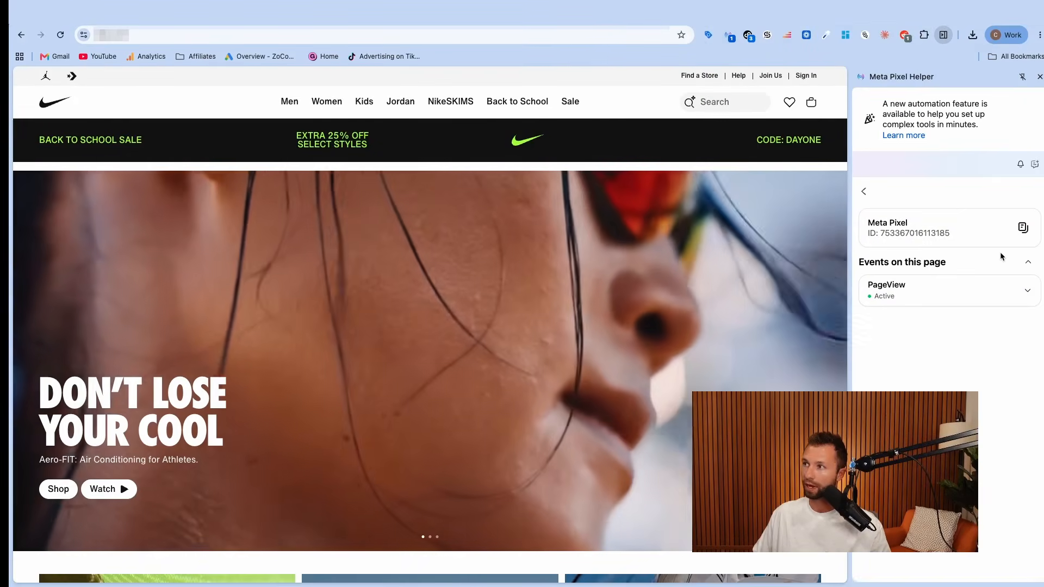
click(979, 294)
click(964, 297)
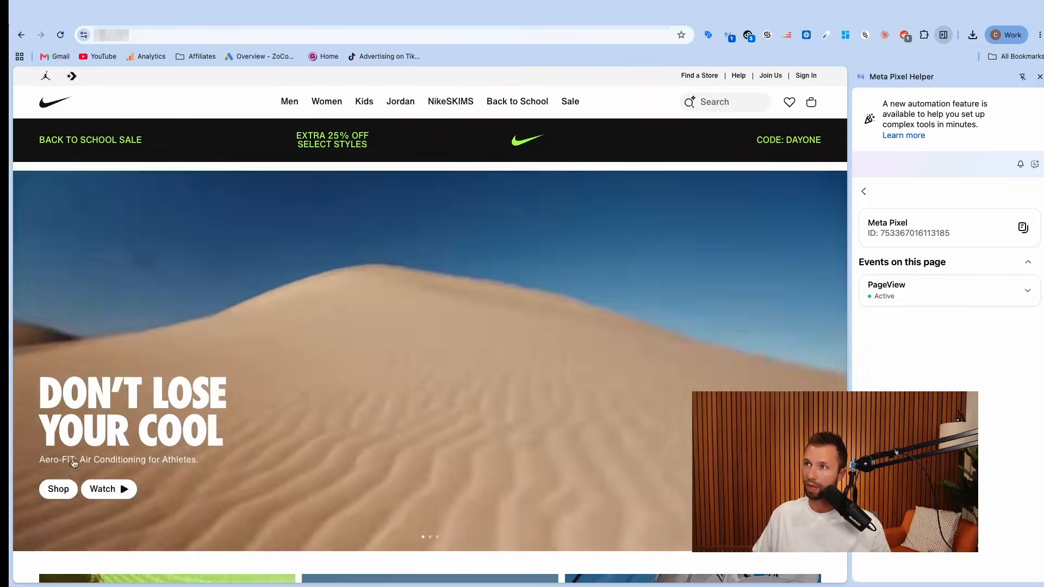
click(74, 462)
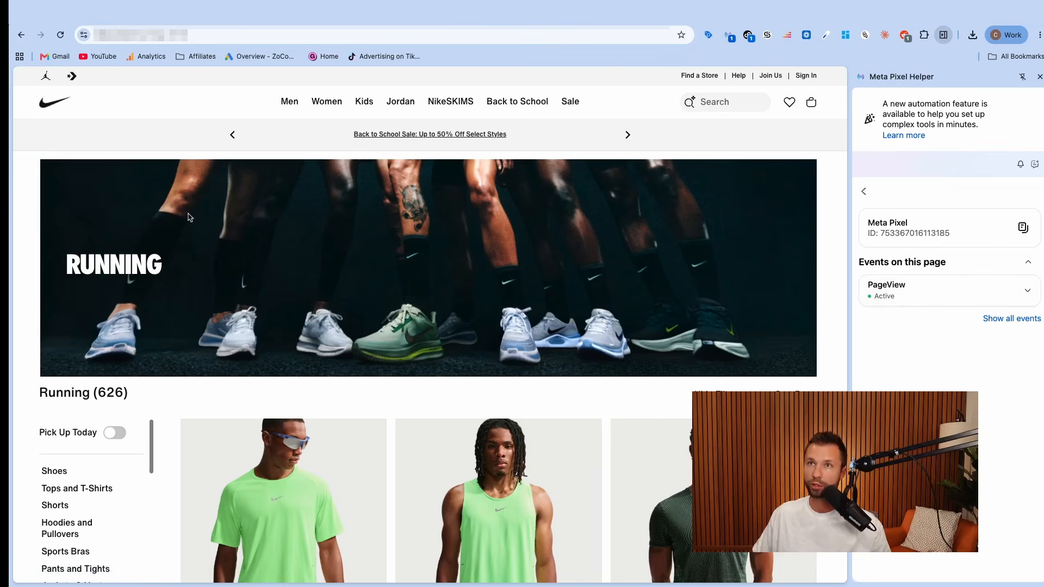
Close the dataset-created message in the business settings and the Shopify connection dialog in Events Manager
click(218, 12)
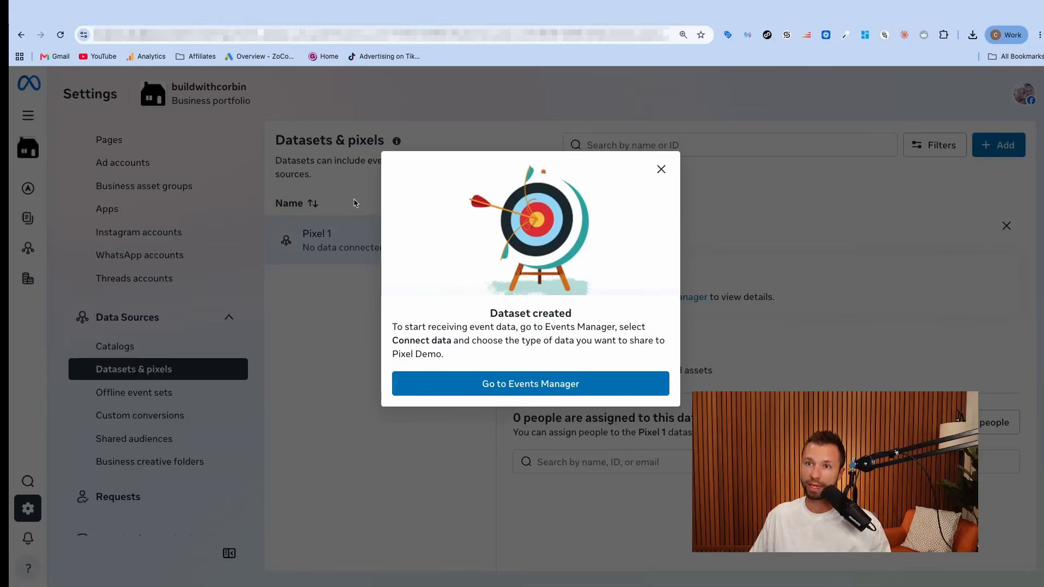
click(662, 169)
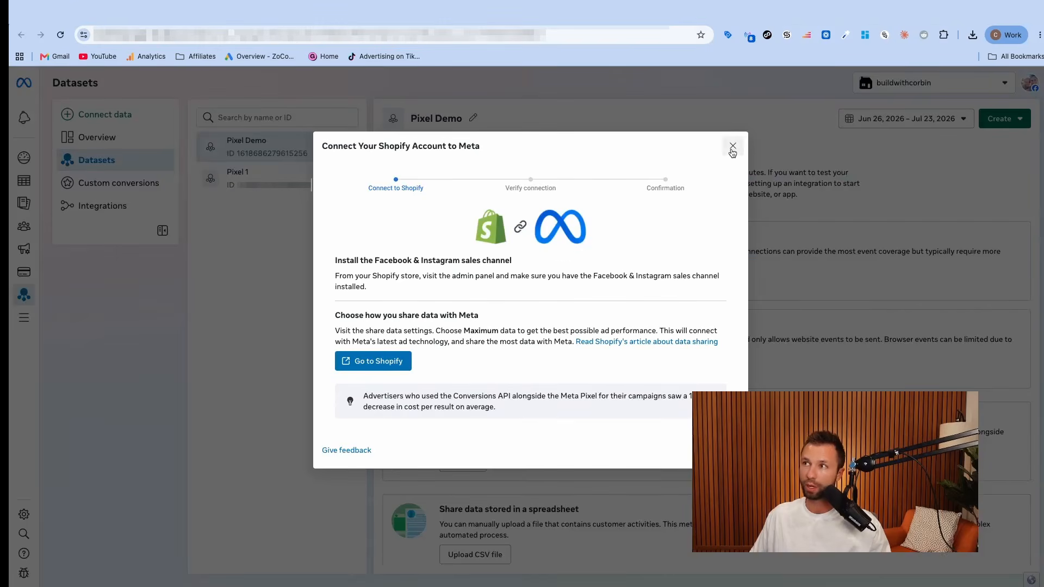
click(732, 147)
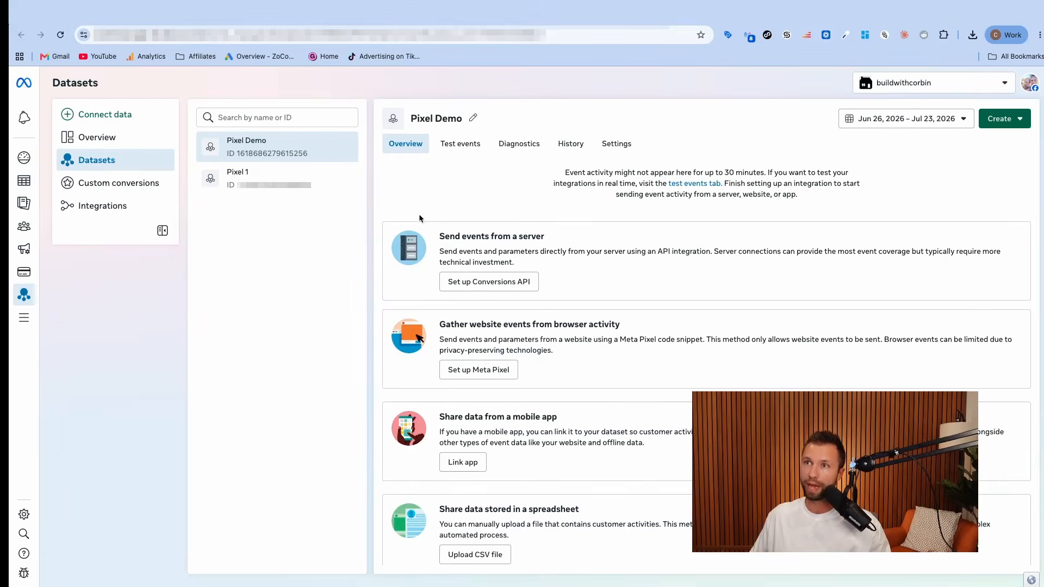
Open the portfolio's Domains settings under brand safety and try adding a domain by requesting access to one
click(24, 515)
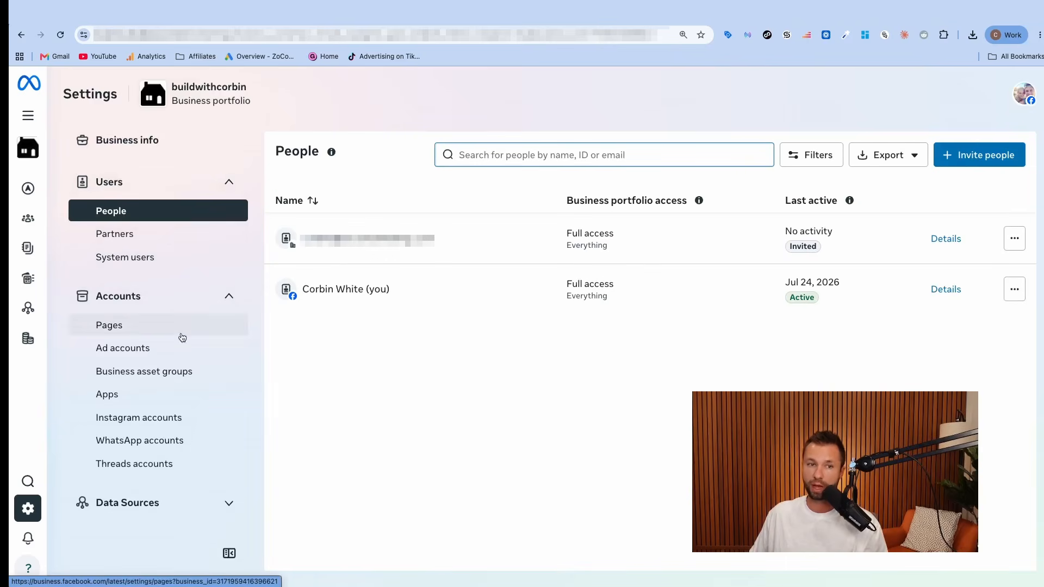
scroll(158, 326, down, 6)
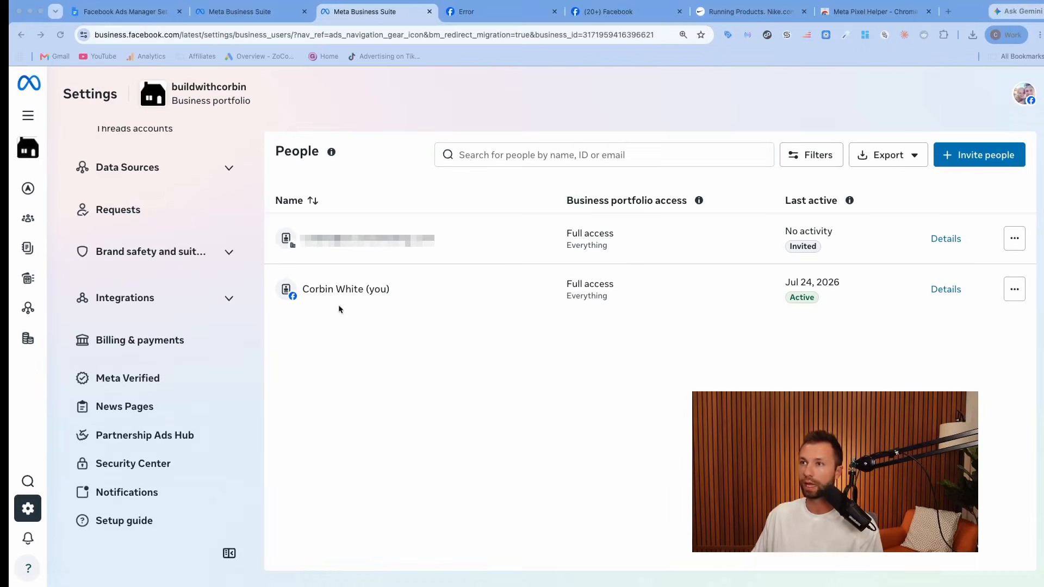
click(229, 253)
click(132, 282)
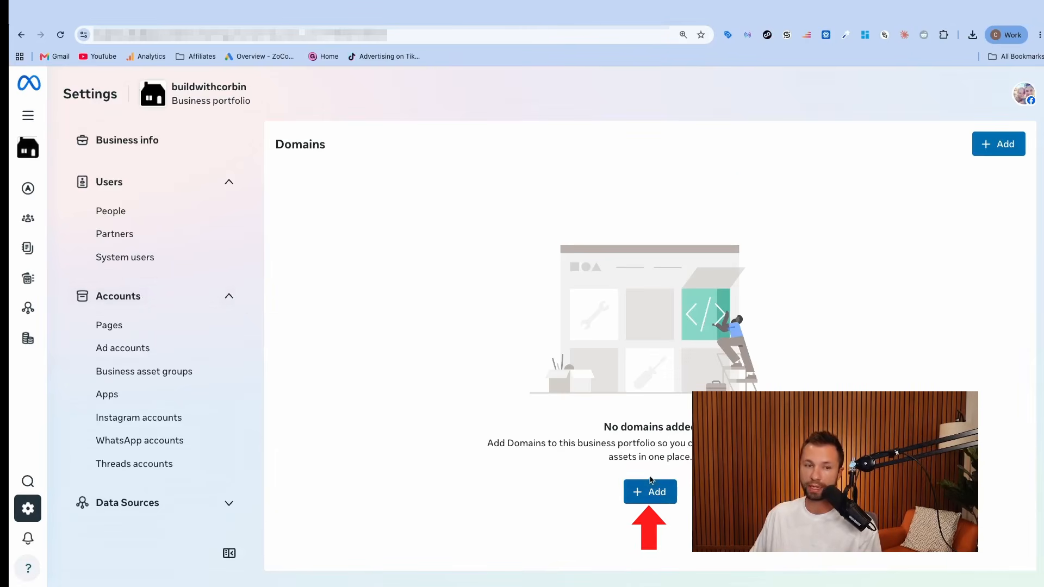
click(653, 493)
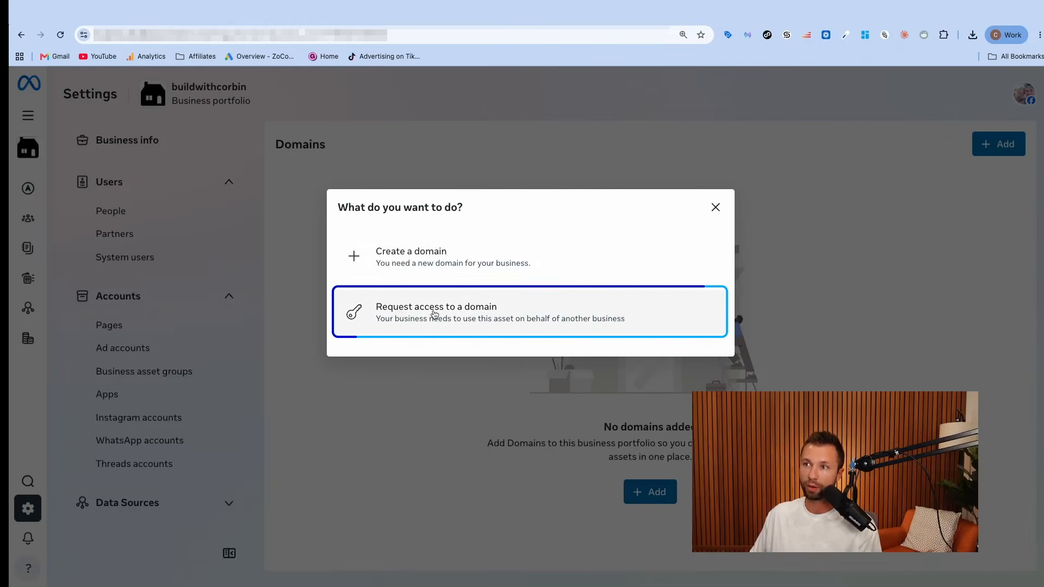
click(431, 318)
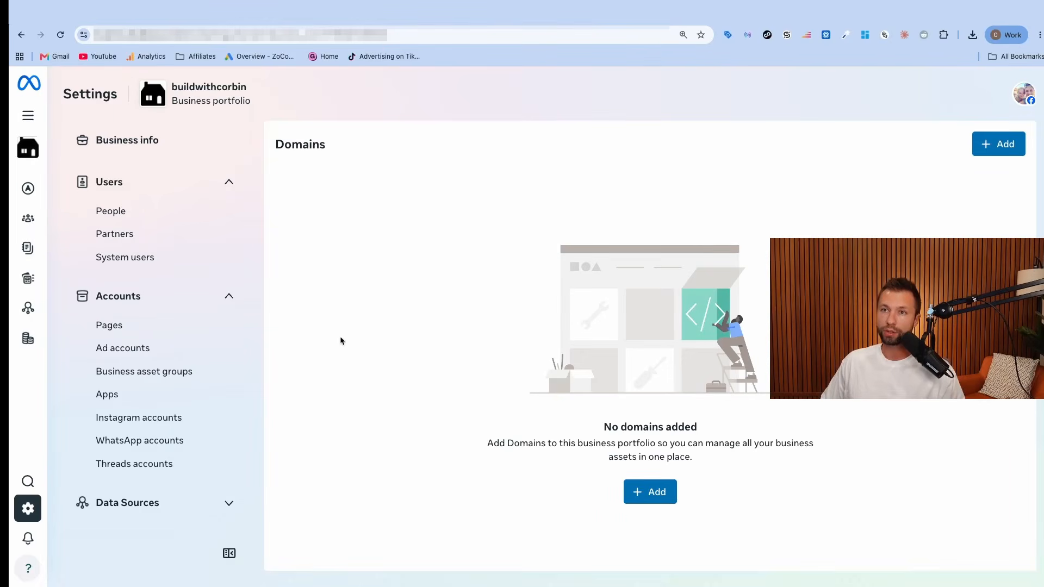
click(122, 351)
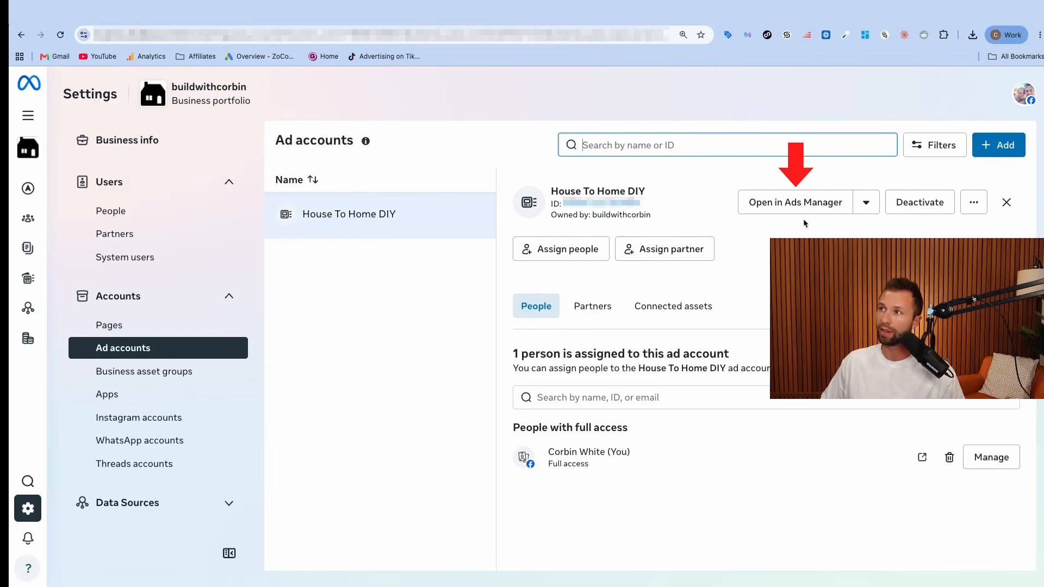
click(800, 209)
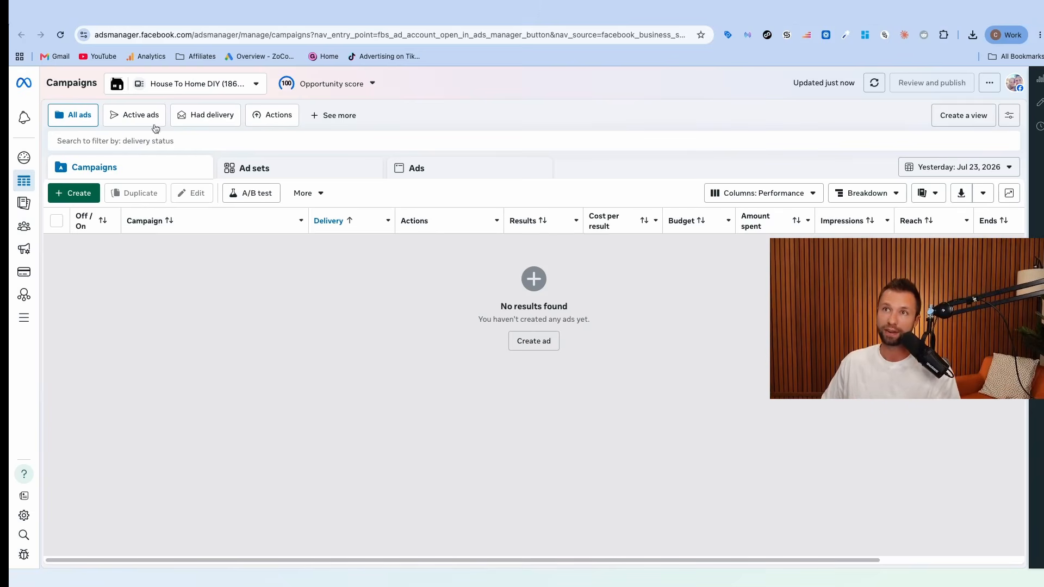
click(190, 34)
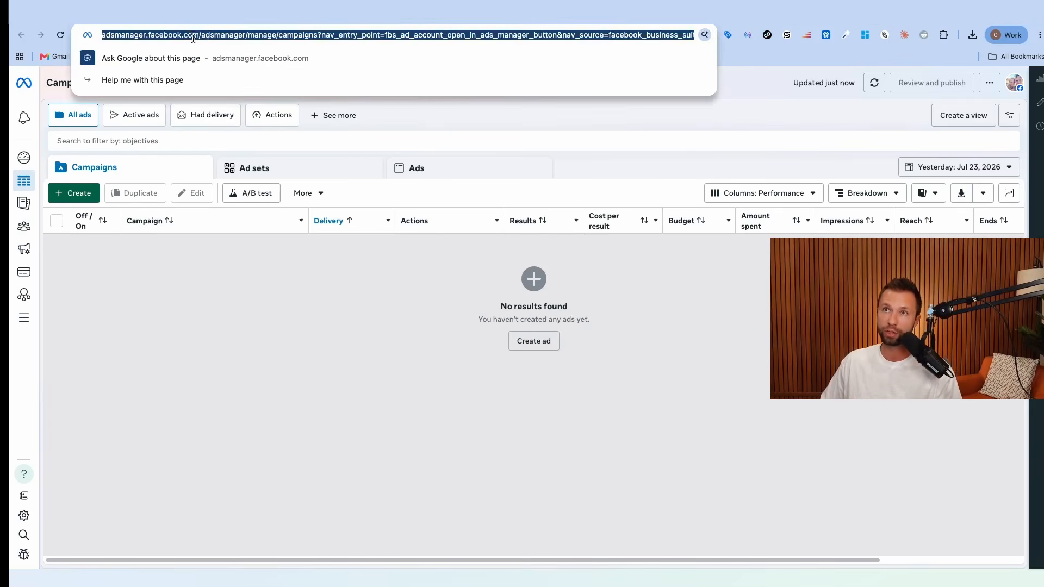
click(229, 37)
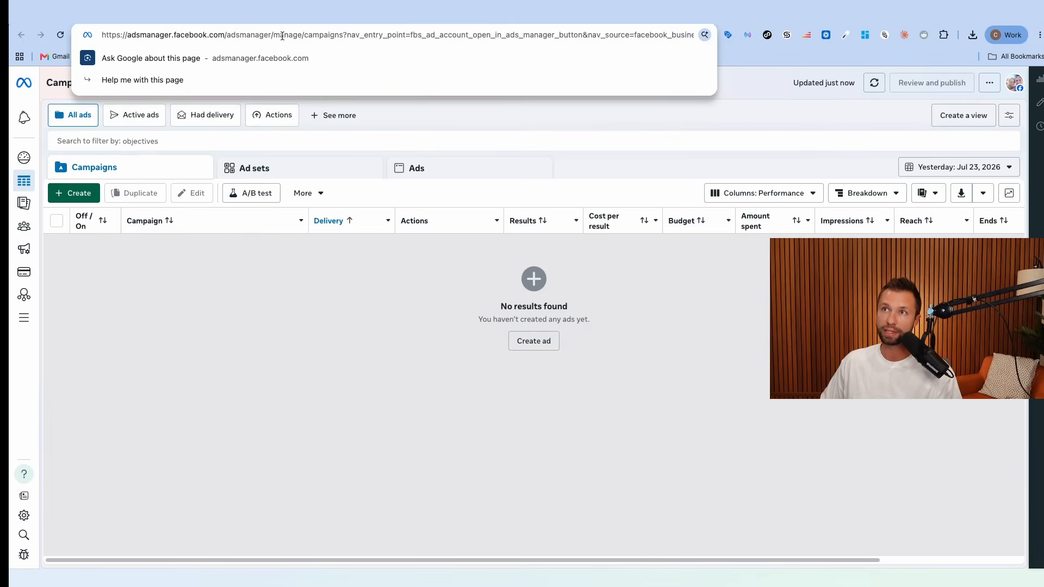
drag(344, 35, 100, 35)
key(super+c)
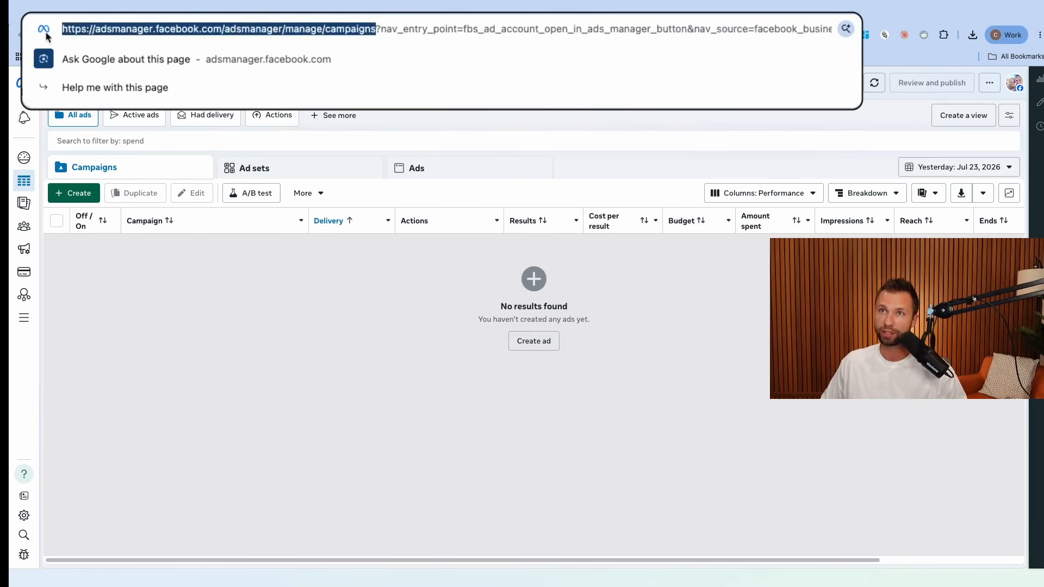
Load the copied Ads Manager campaigns address in a new browser tab
key(super+t)
key(super+v)
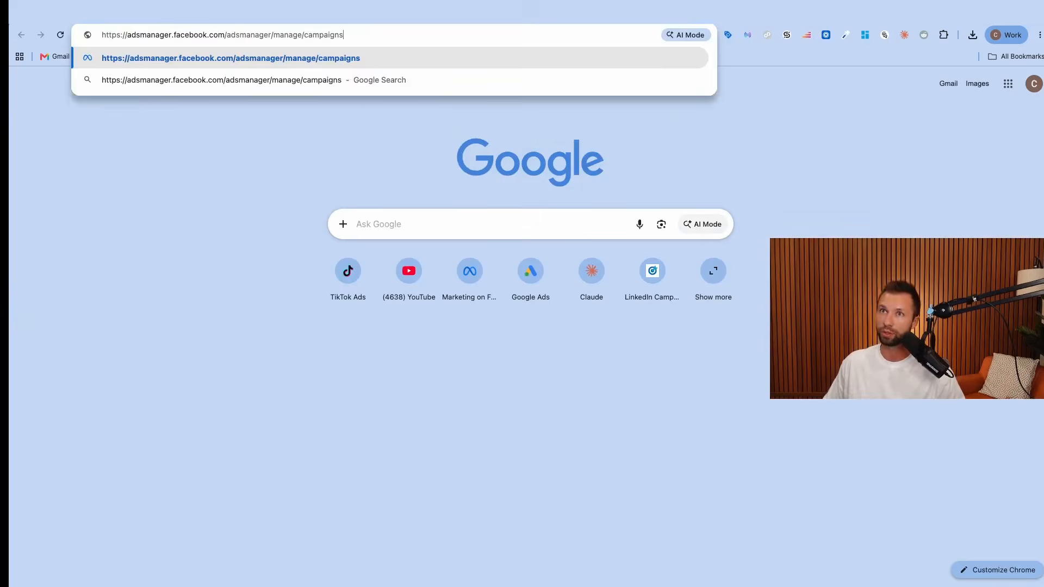
key(Return)
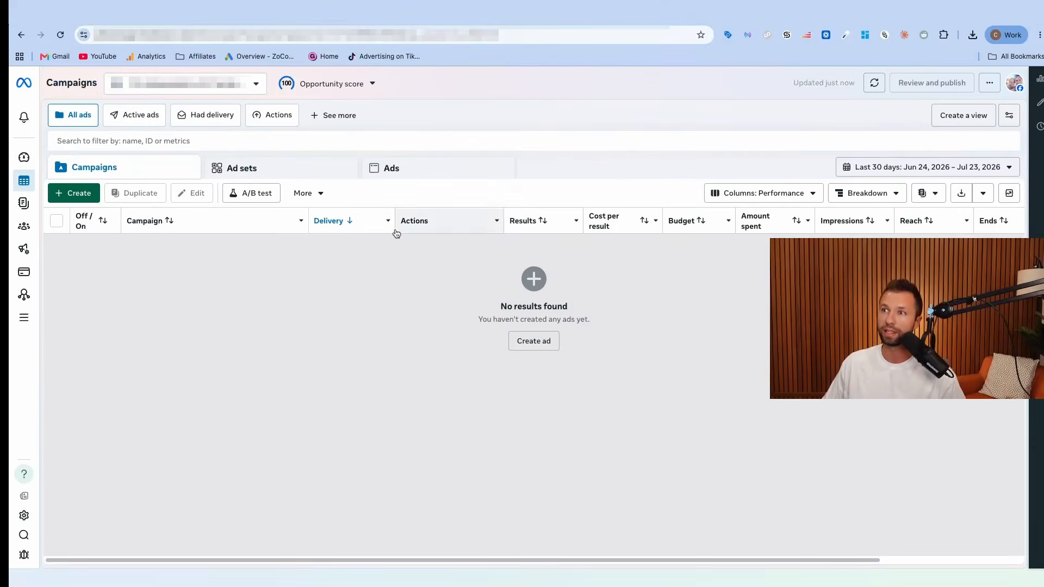
Paste the Ads Manager campaigns link below the last item of the Facebook Ads Manager Set Up checklist, and return to Ads Manager
click(44, 12)
scroll(334, 381, down, 2)
scroll(334, 381, down, 2)
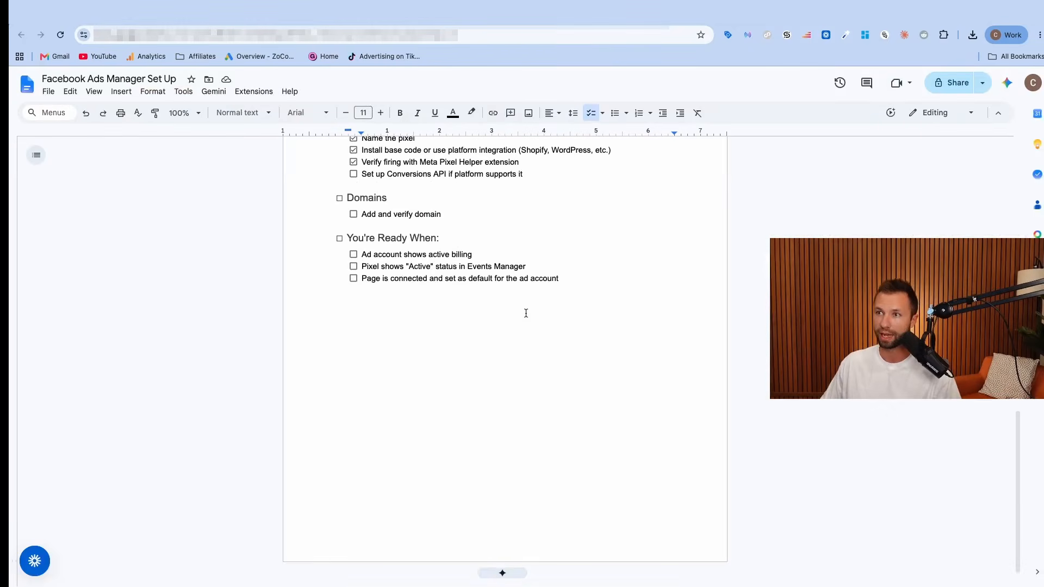
key(super+v)
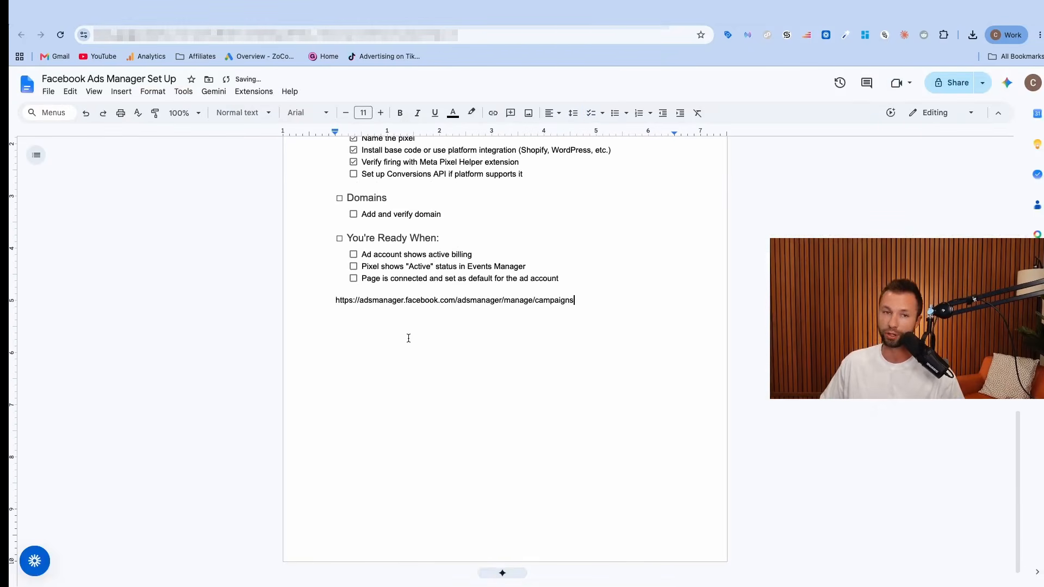
click(543, 12)
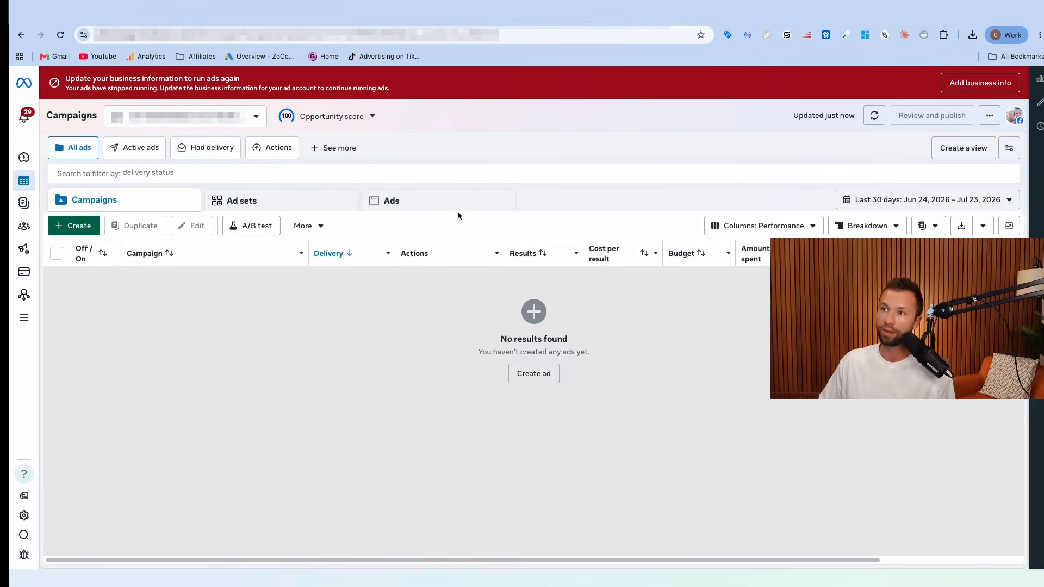